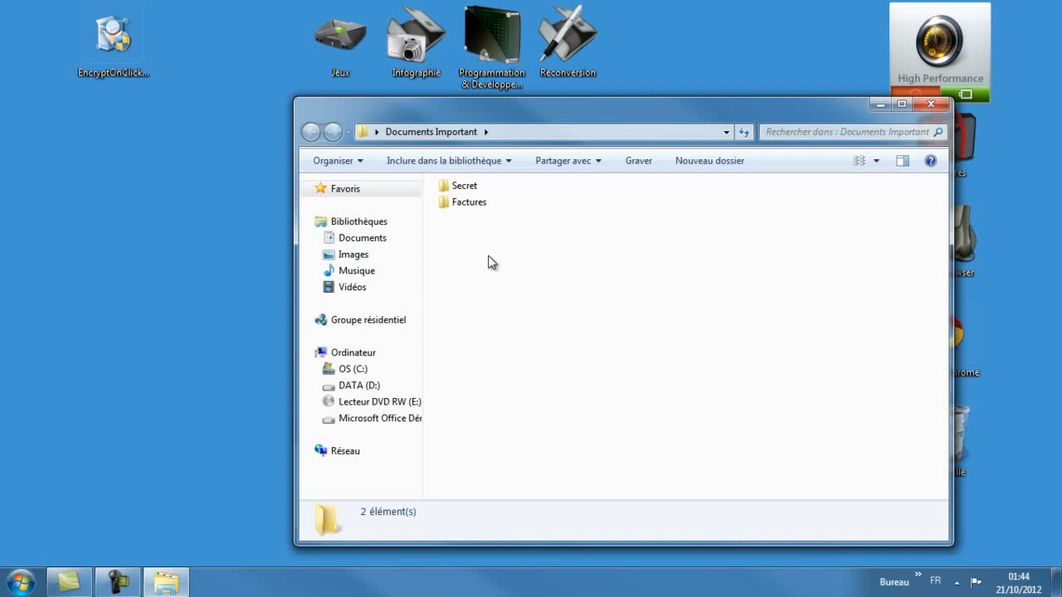
- Open the Factures folder to view its files, and return to Documents Important
click(467, 207)
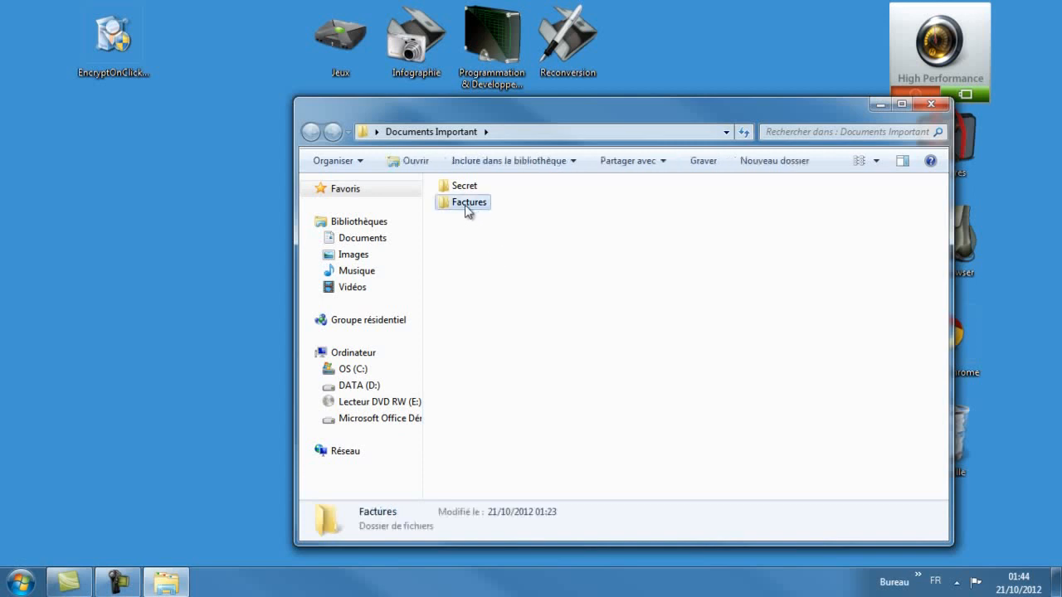
click(462, 219)
double_click(464, 205)
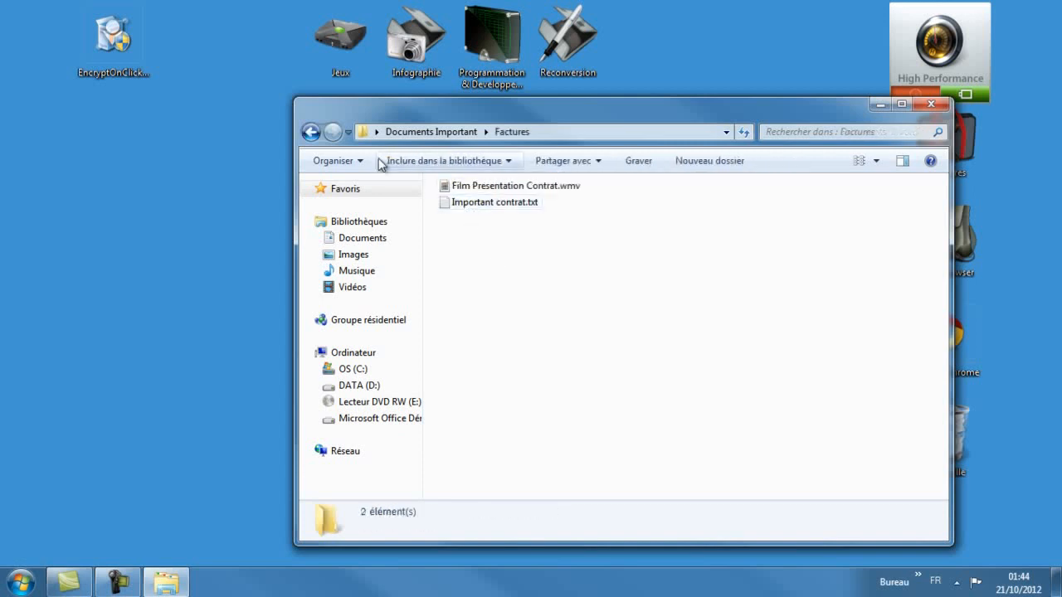
click(310, 132)
click(511, 217)
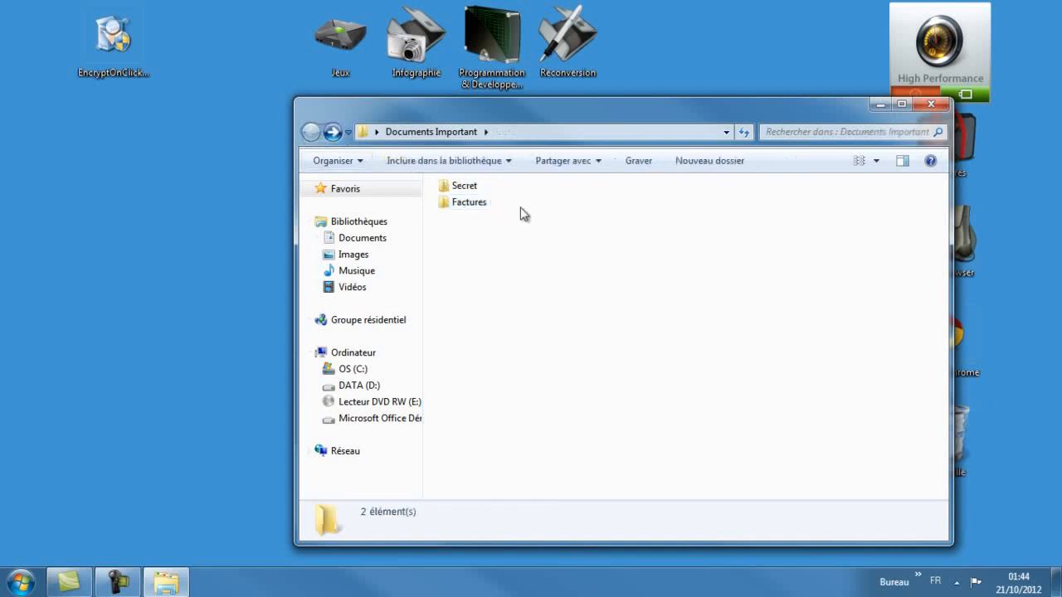
- Change the Factures folder's icon to a blank, transparent icon from SHELL32.dll and apply the customization
drag(520, 120, 416, 119)
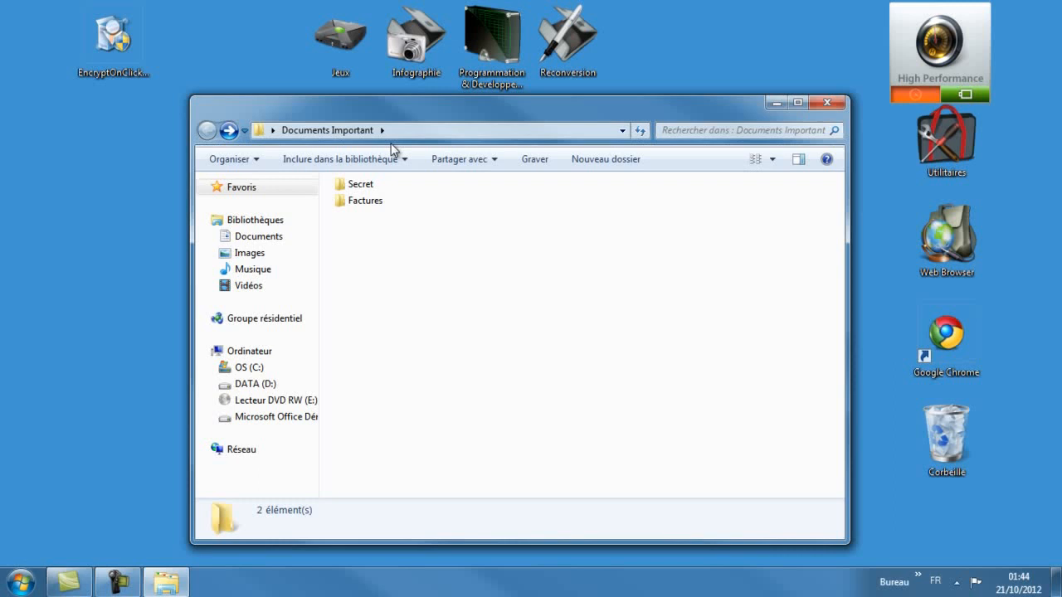
right_click(343, 203)
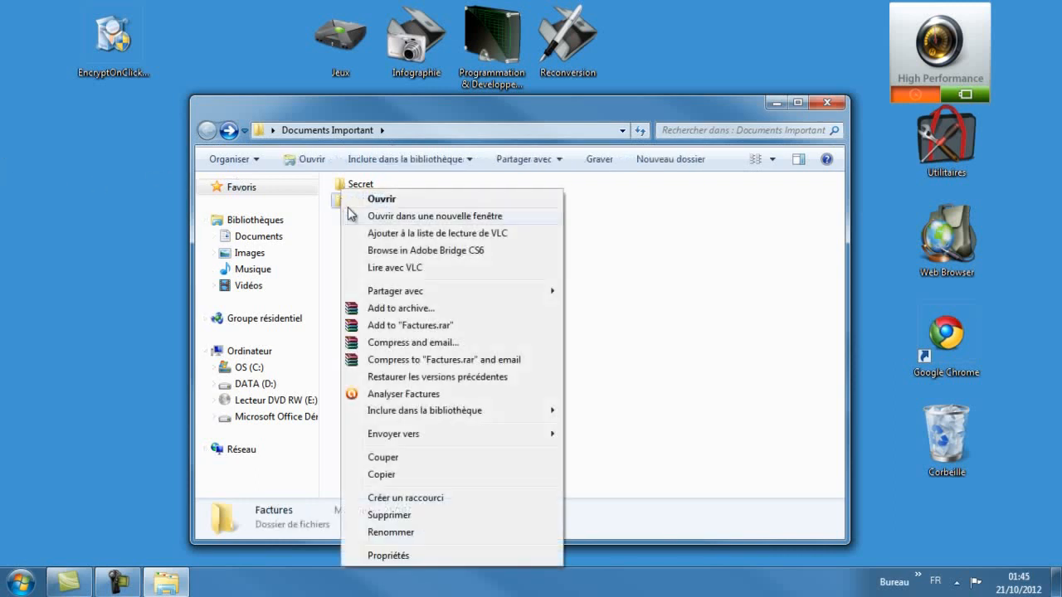
click(388, 556)
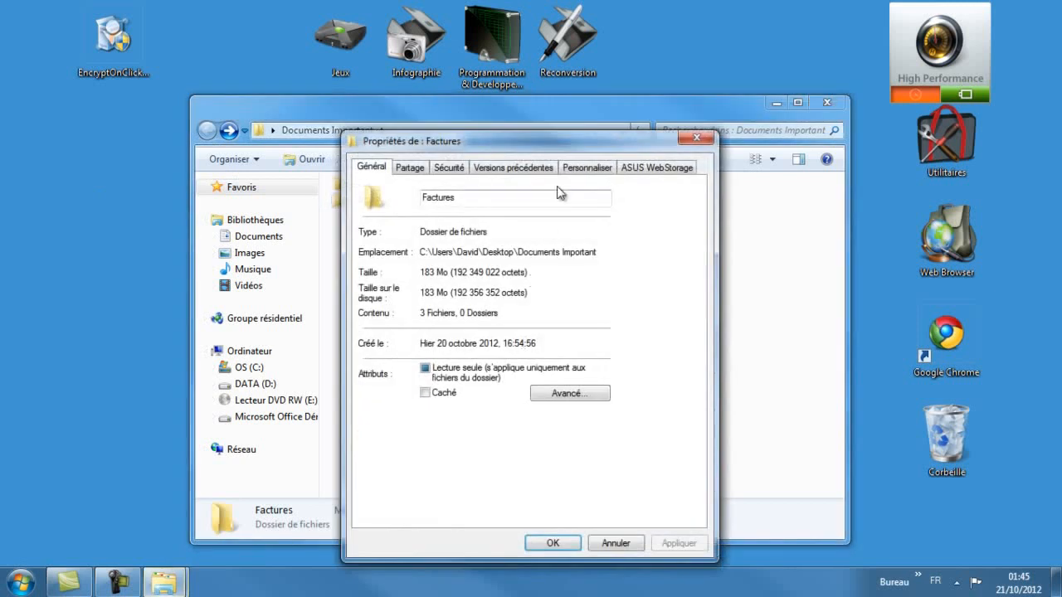
click(587, 169)
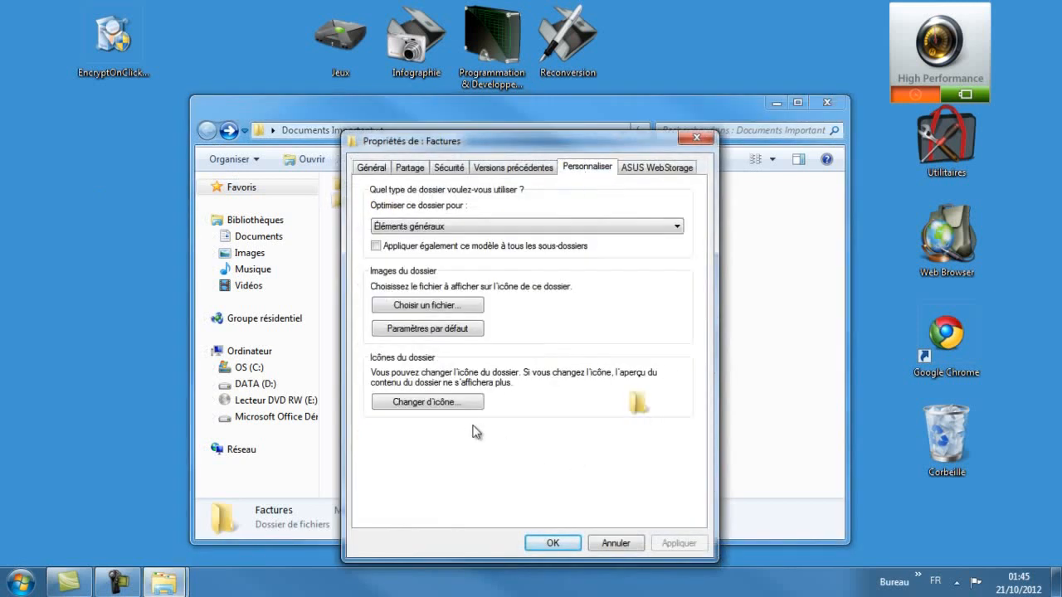
click(469, 403)
drag(431, 443, 459, 448)
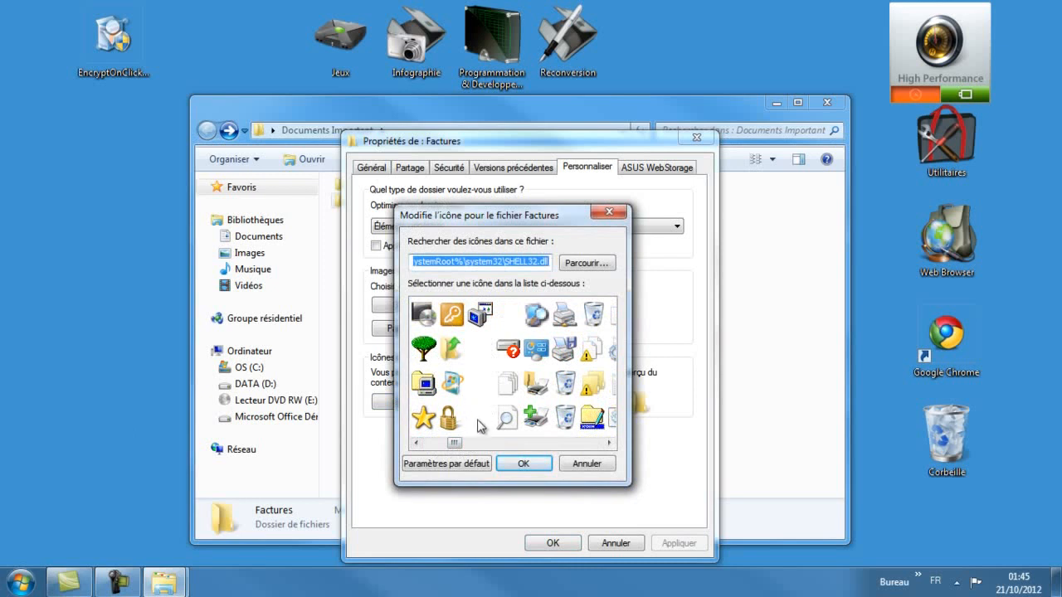
click(486, 346)
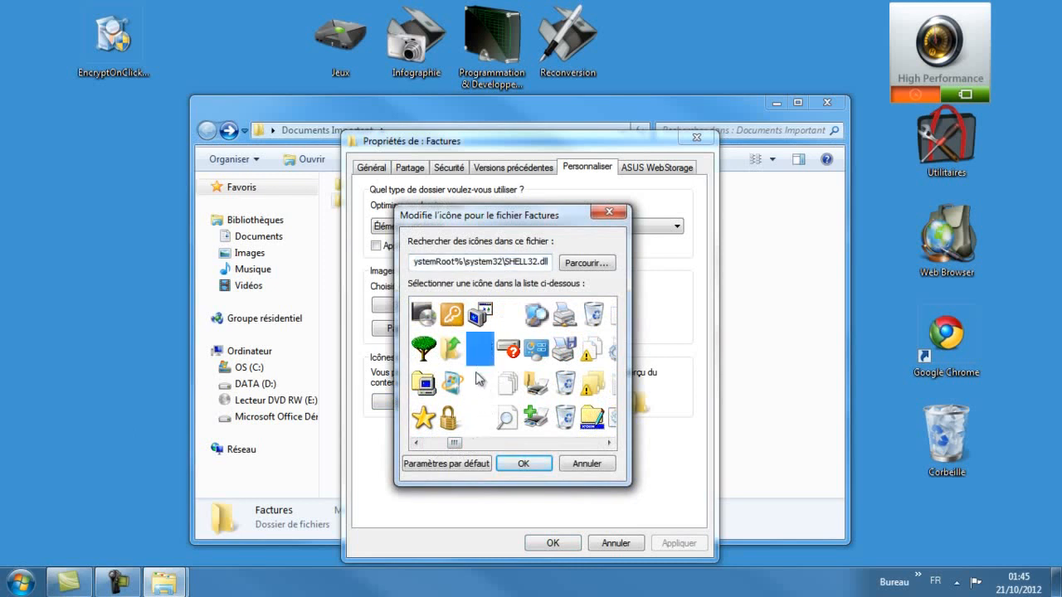
click(524, 464)
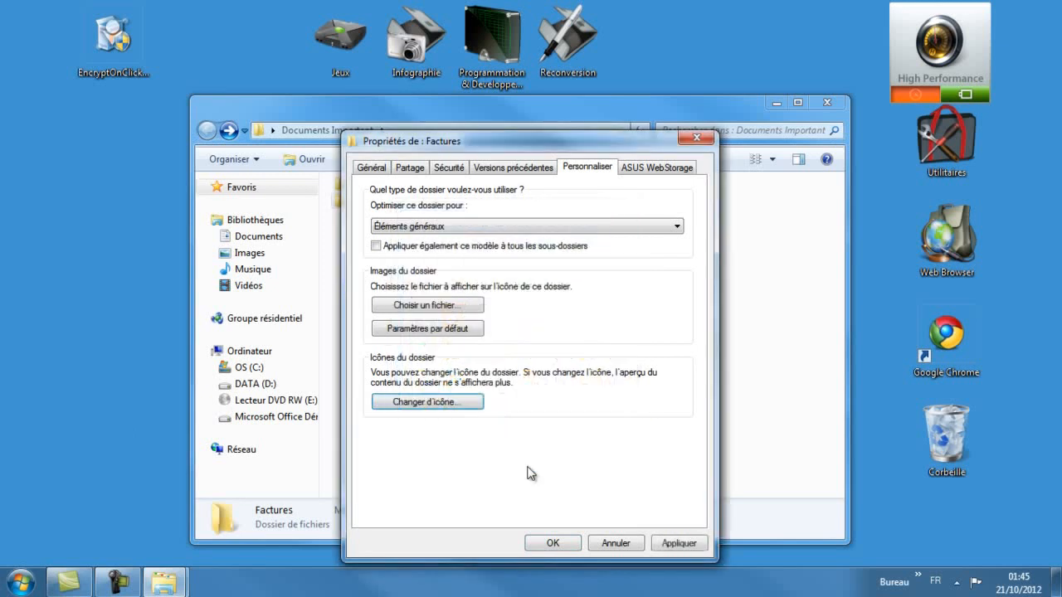
click(551, 542)
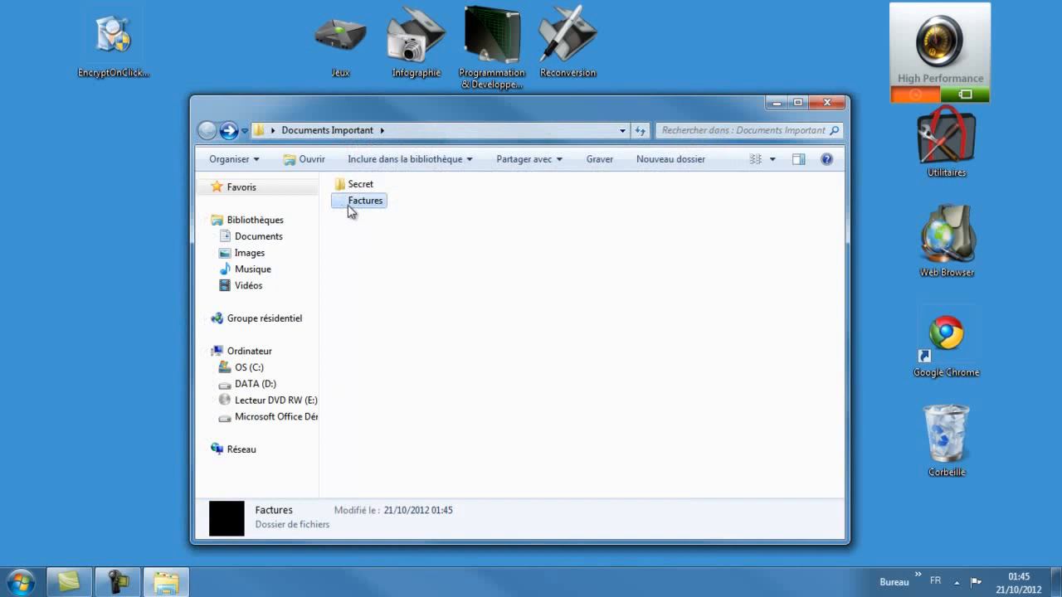
- Try to rename the Factures folder by deleting its name and leaving it empty
click(375, 223)
click(372, 204)
right_click(380, 208)
click(431, 537)
key(BackSpace)
click(424, 332)
right_click(364, 196)
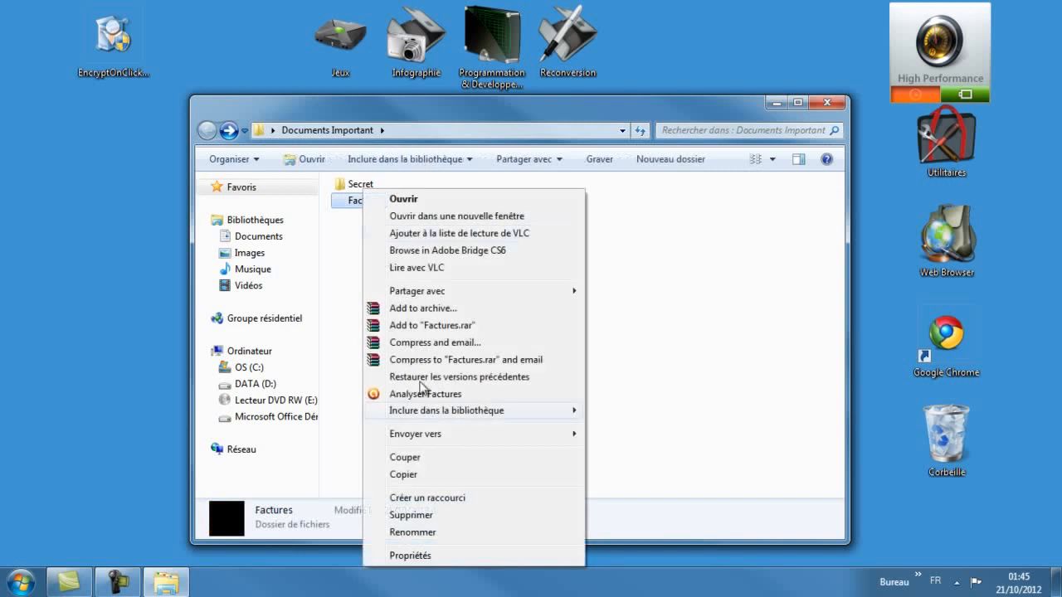
click(471, 532)
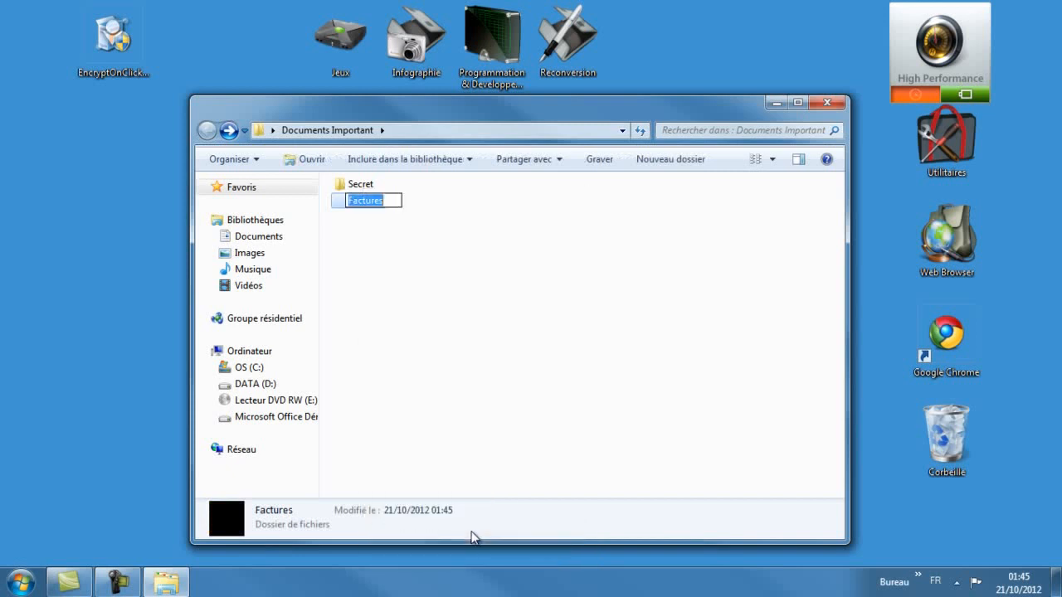
key(BackSpace)
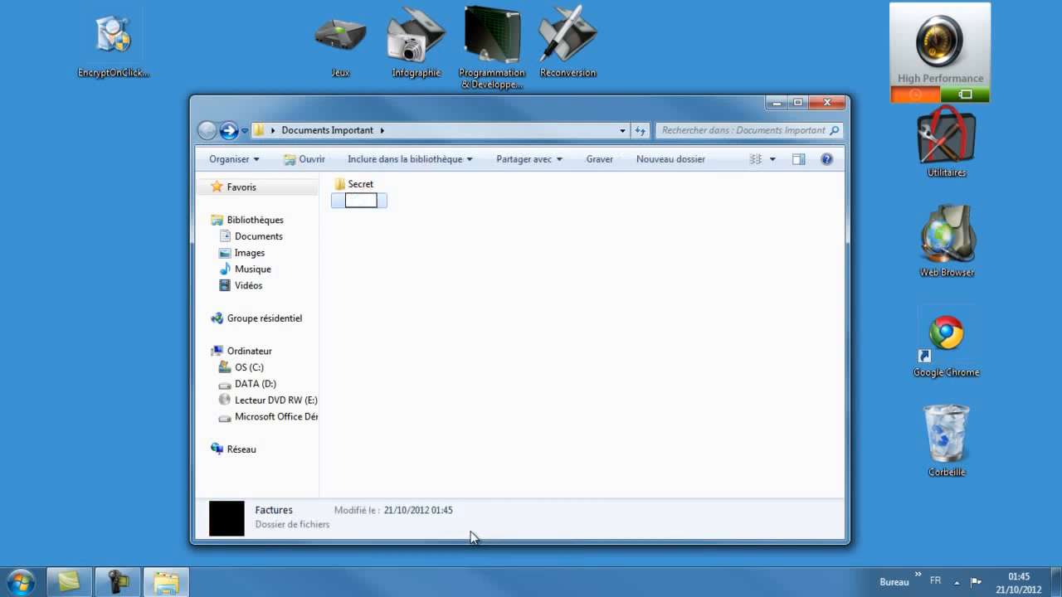
click(422, 267)
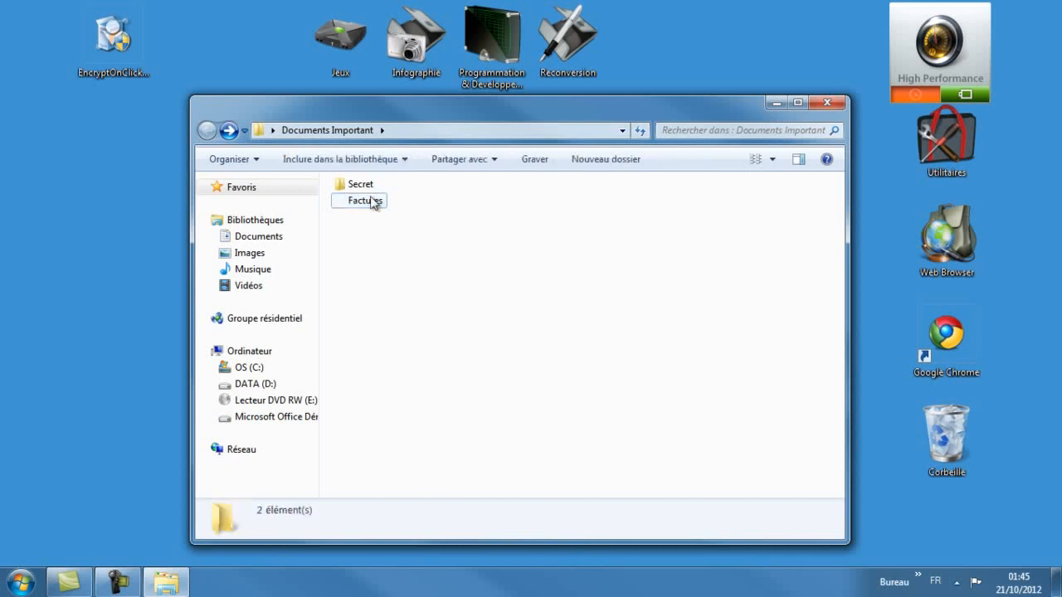
- Rename the Factures folder with an invisible blank character so that no name text shows
right_click(368, 199)
click(429, 530)
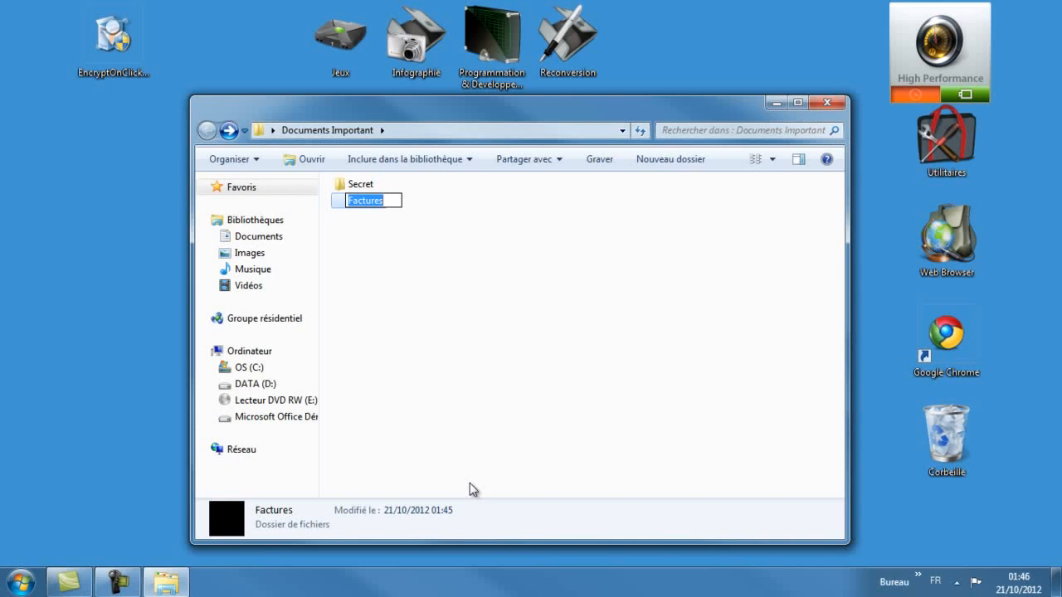
key(BackSpace)
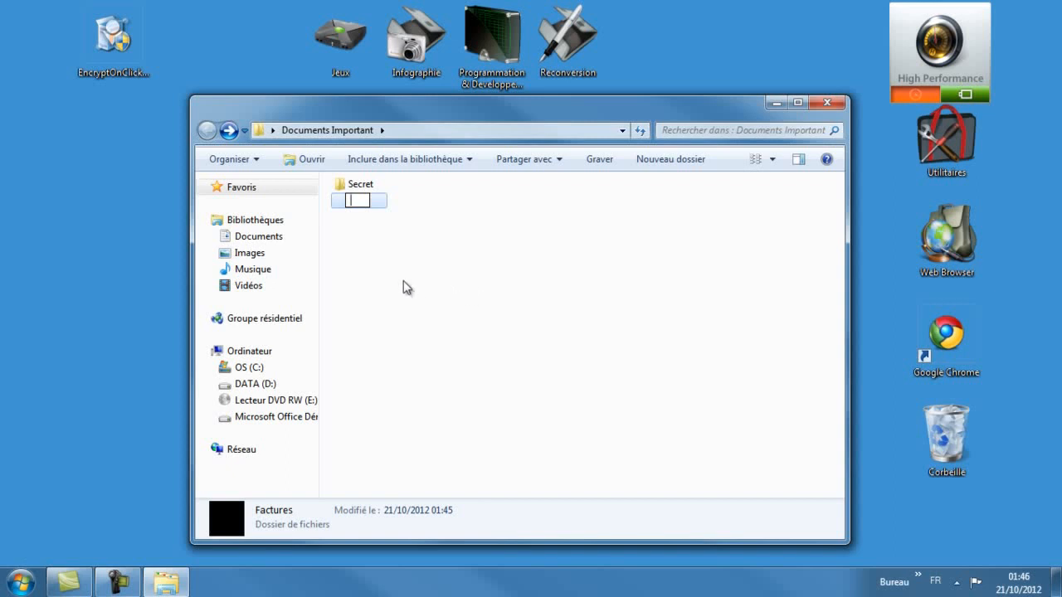
key(Return)
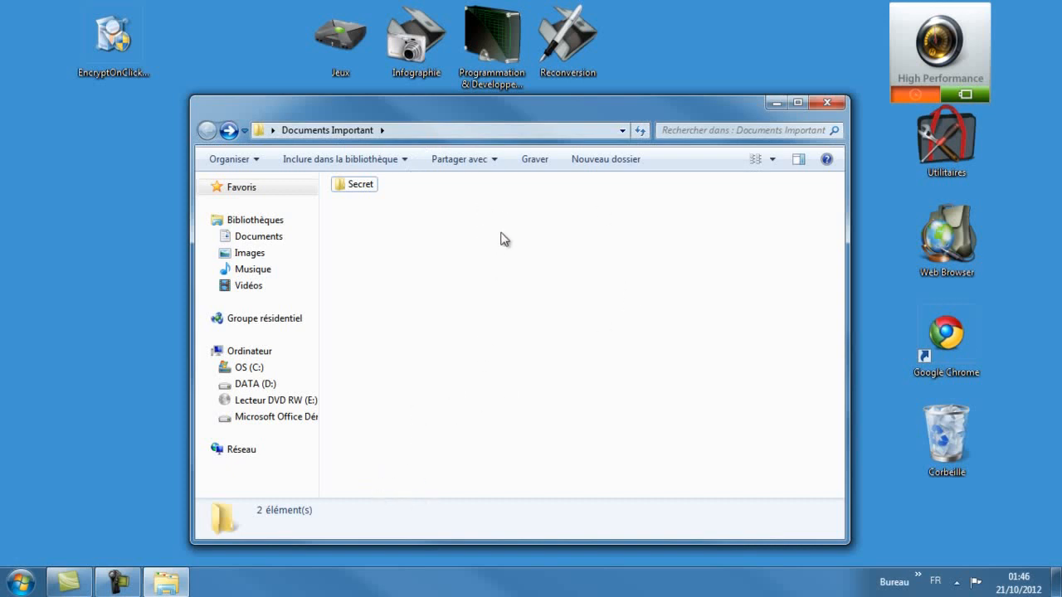
- Examine how the invisible folder appears in very large icons, details and tiles views, and return to the list view
click(771, 160)
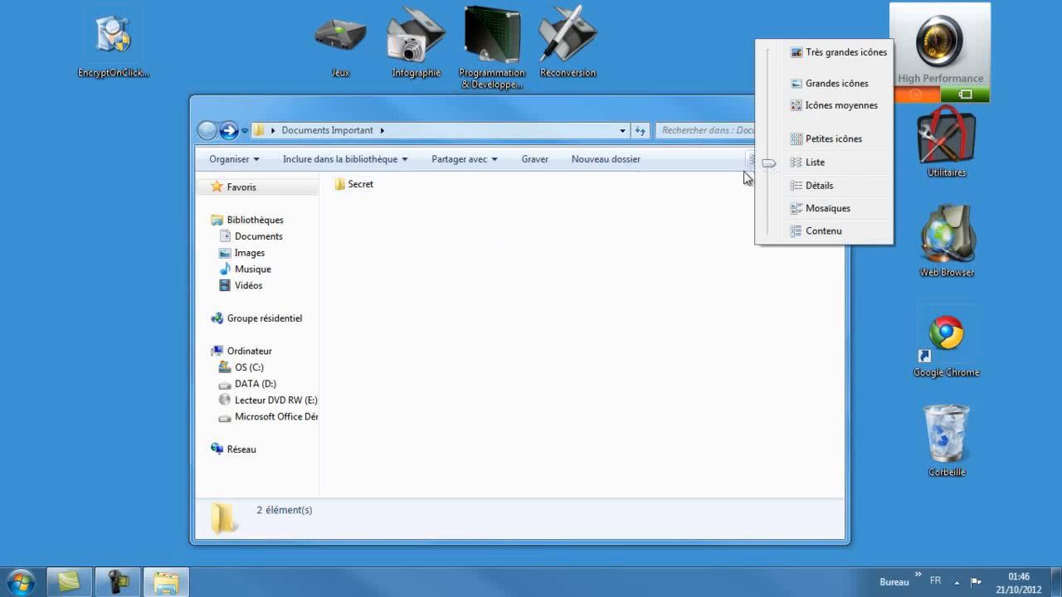
click(741, 172)
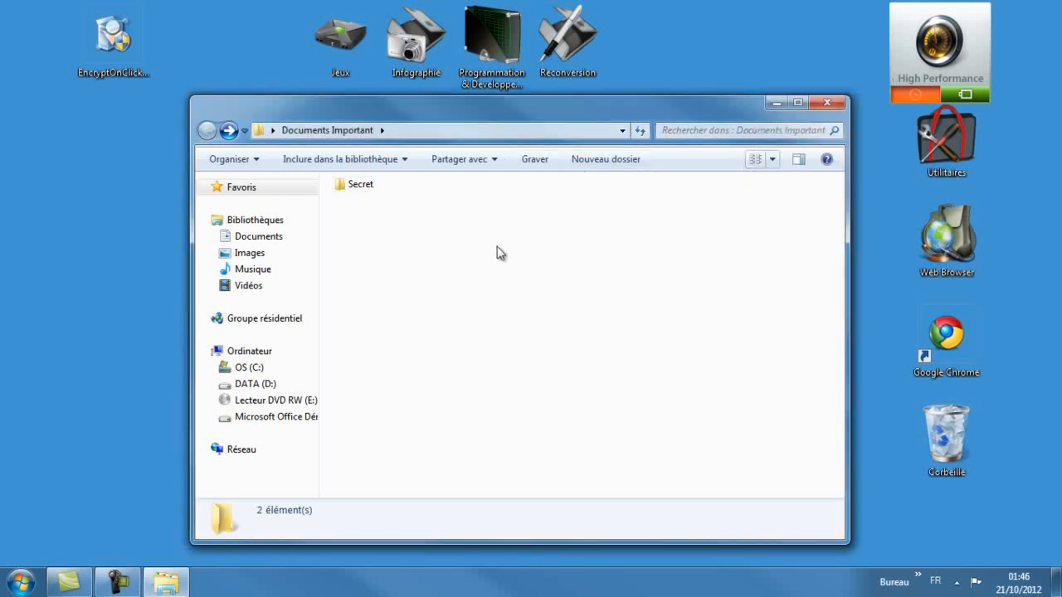
click(772, 166)
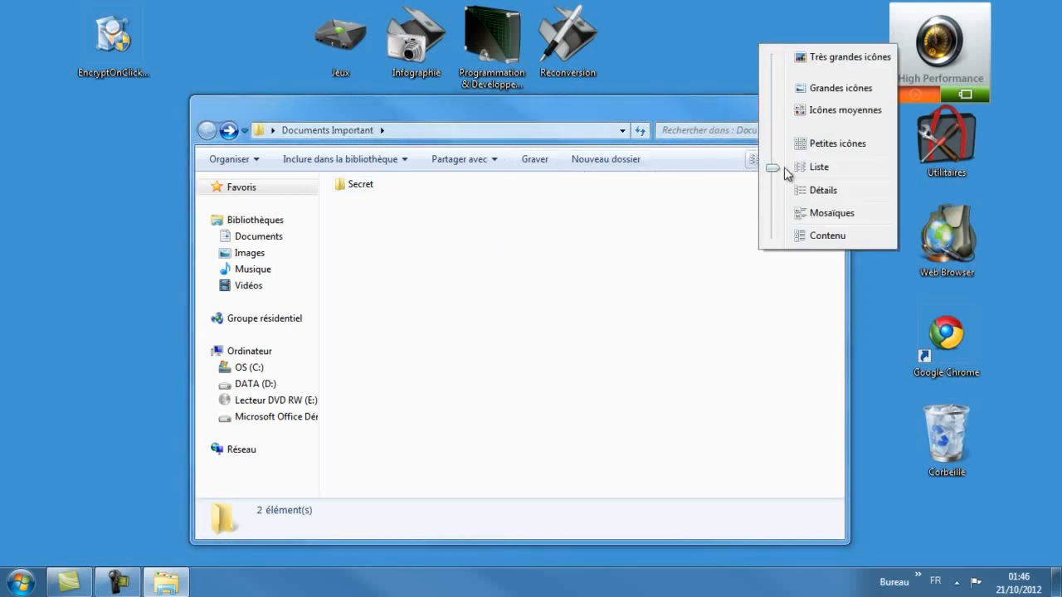
drag(774, 168, 772, 60)
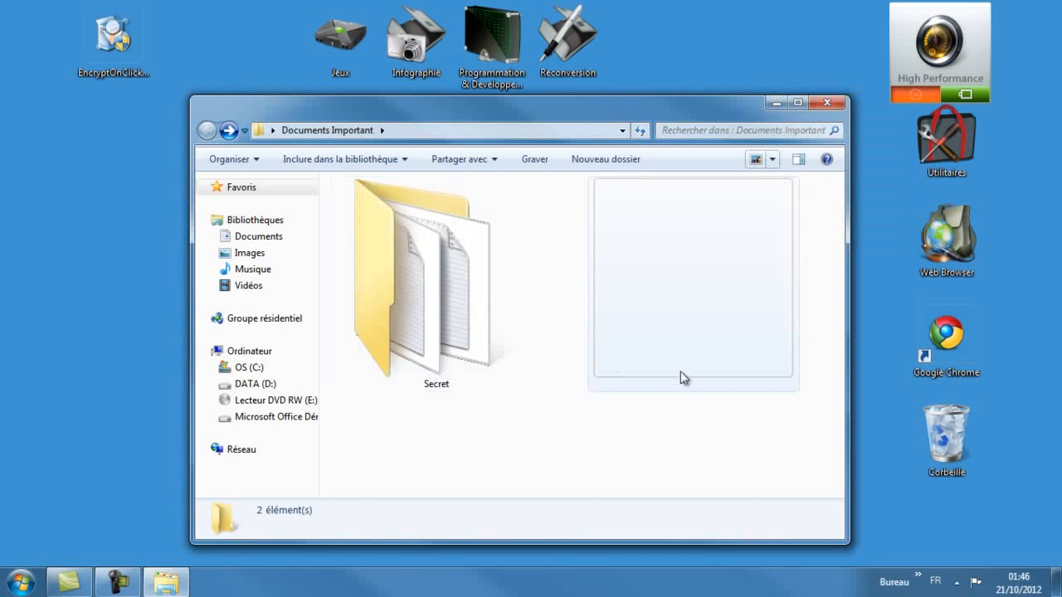
click(772, 159)
drag(769, 171, 763, 299)
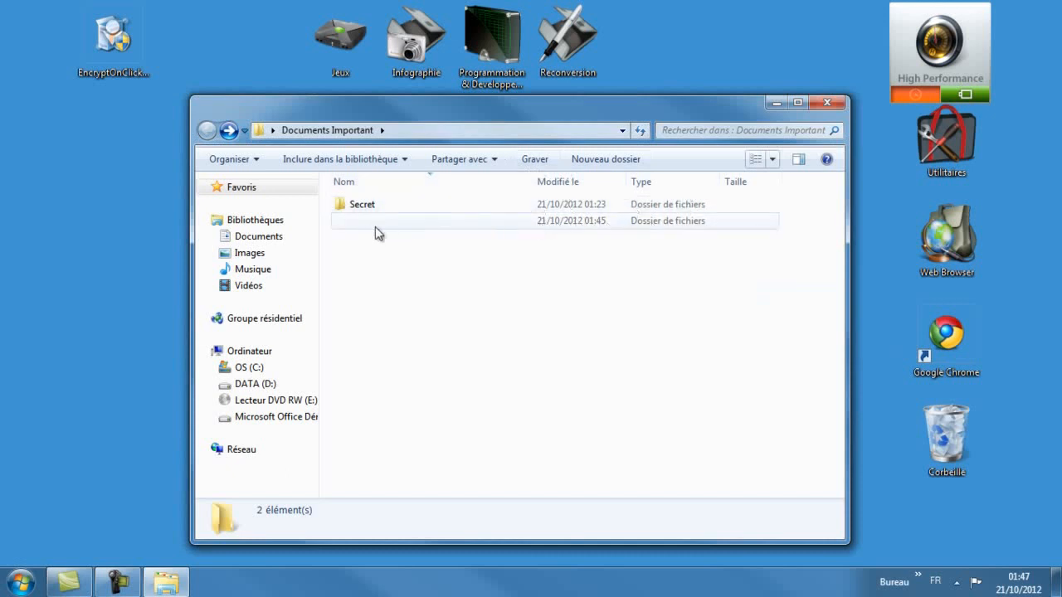
click(771, 159)
drag(771, 161, 777, 187)
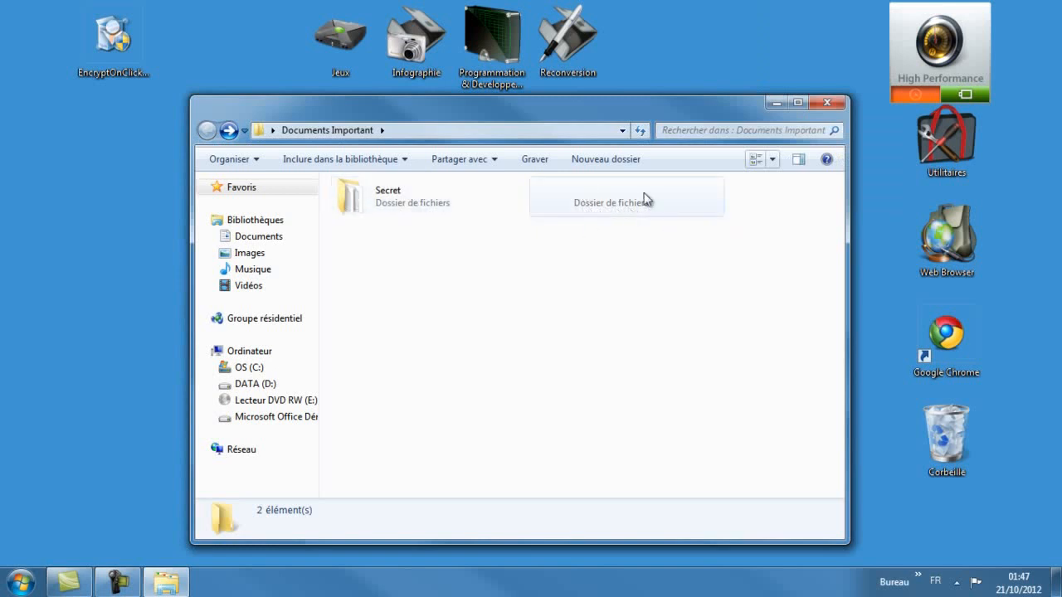
click(770, 161)
drag(776, 169, 779, 128)
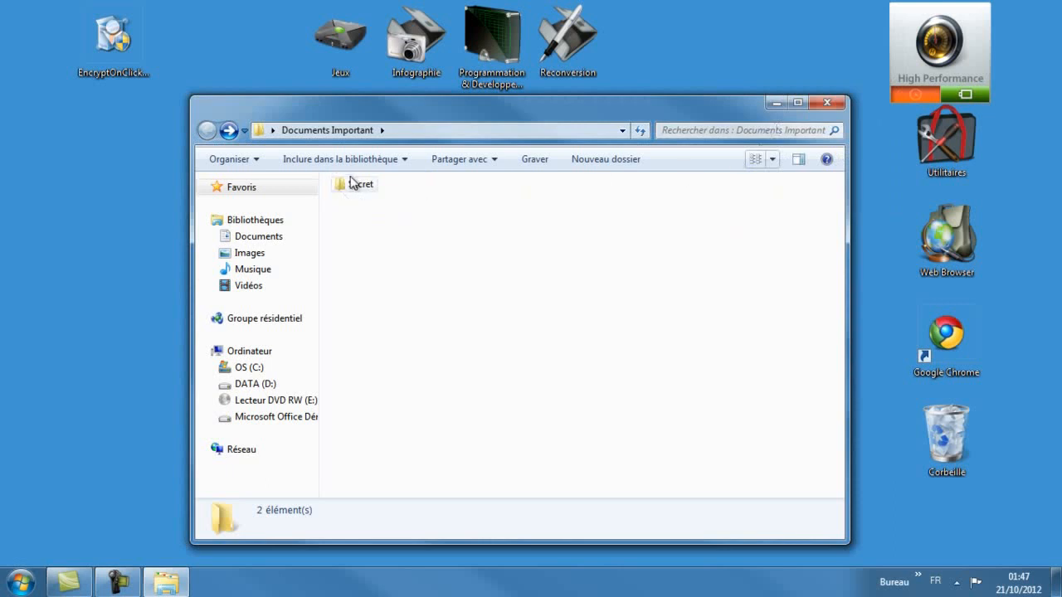
- Move the invisible folder out of Documents Important onto the desktop, placing it beside the Jeux icon
drag(355, 203, 355, 259)
drag(360, 204, 88, 266)
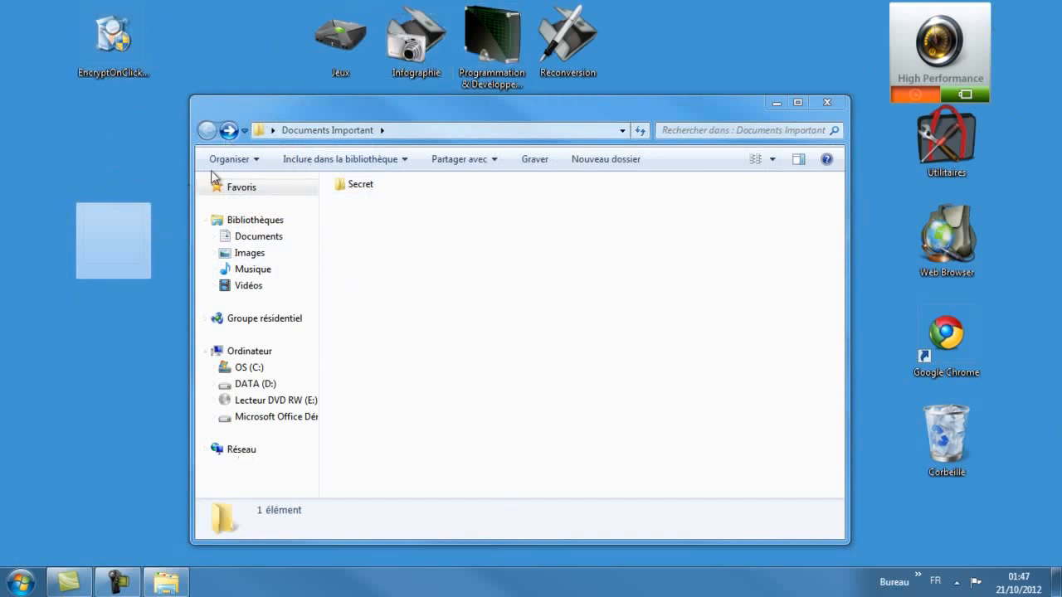
drag(334, 109, 387, 169)
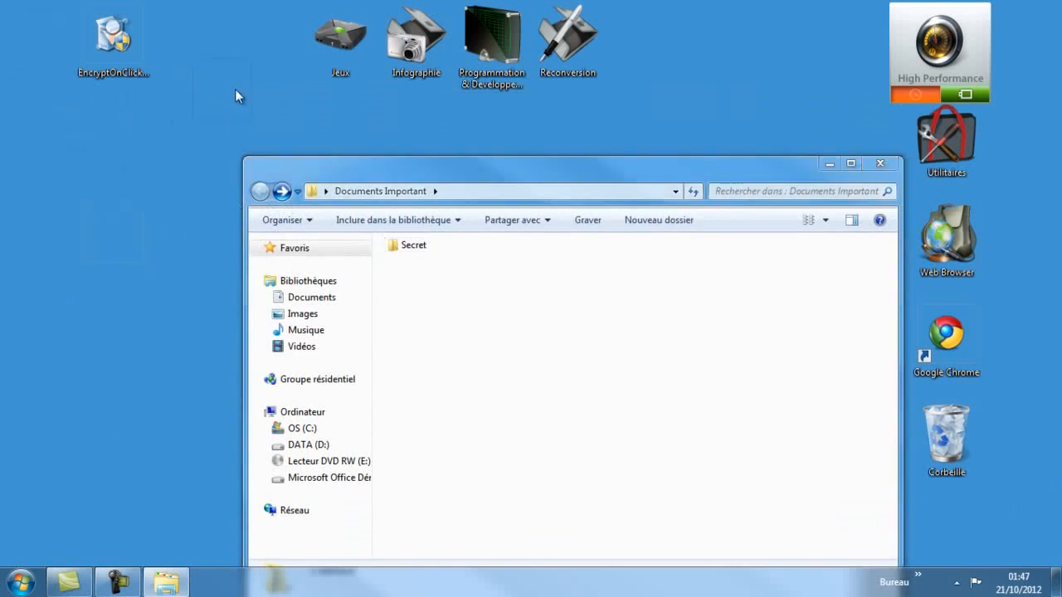
click(252, 49)
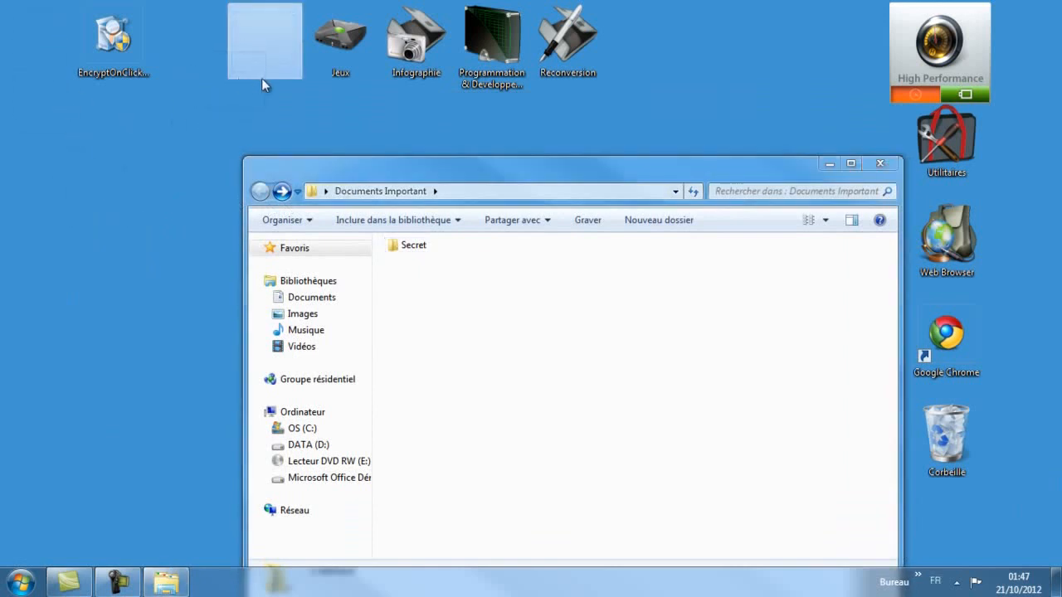
- Move the invisible folder across the desktop to sit partly behind the High Performance gadget, and reselect it there
drag(696, 54, 717, 60)
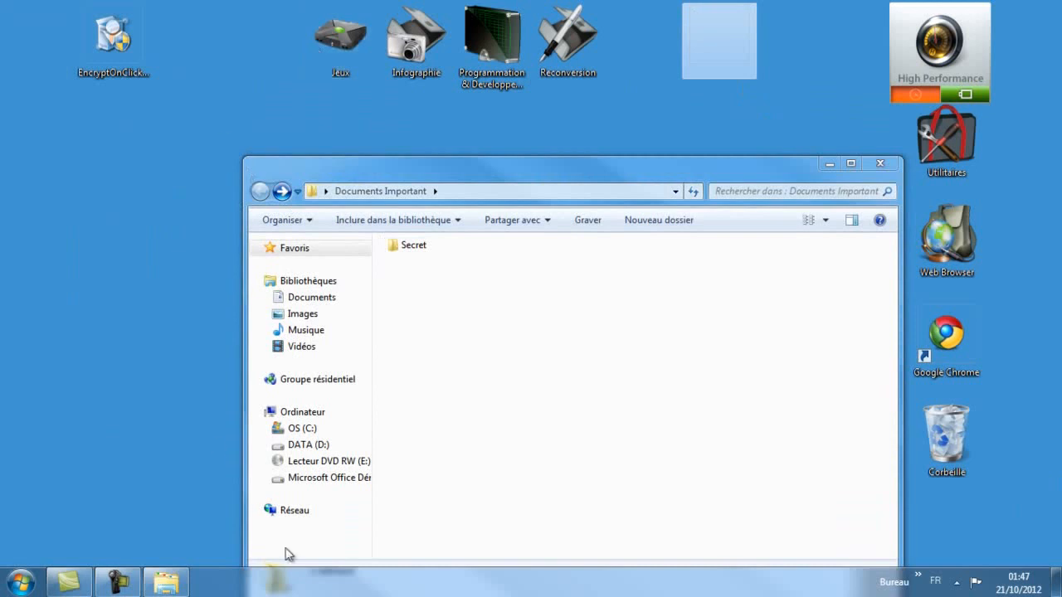
drag(746, 47, 843, 57)
click(825, 114)
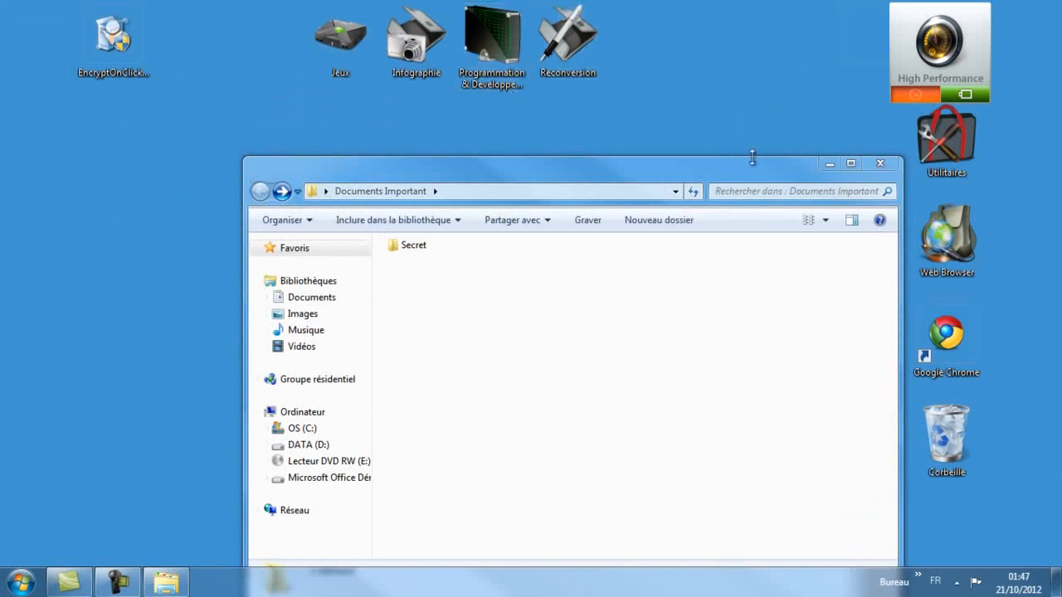
click(844, 35)
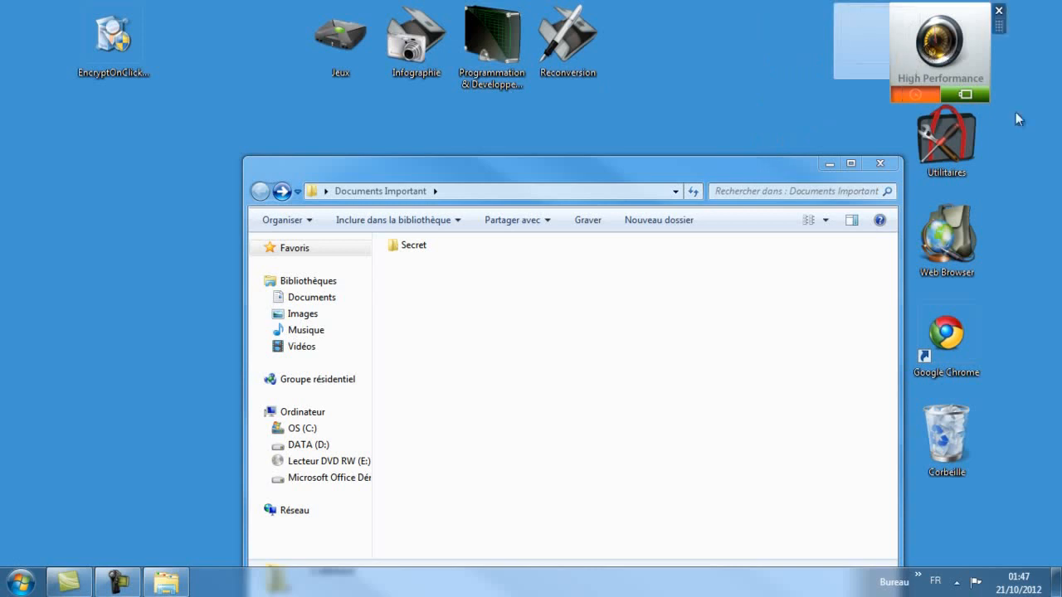
- Move the invisible folder away from the High Performance gadget to the empty desktop area below and left of the Jeux icon
drag(857, 99, 863, 124)
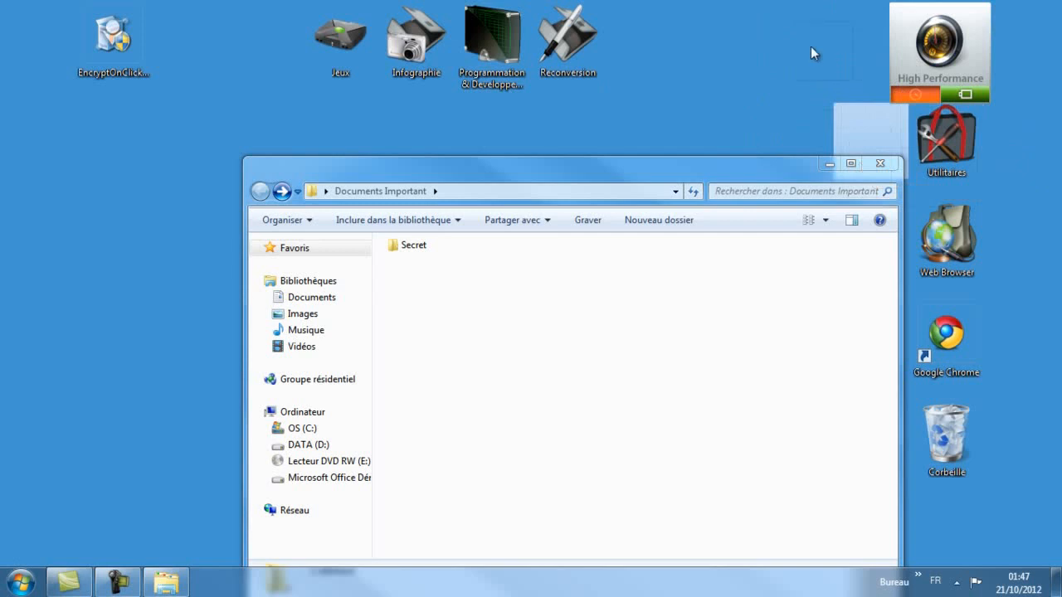
drag(661, 133, 661, 129)
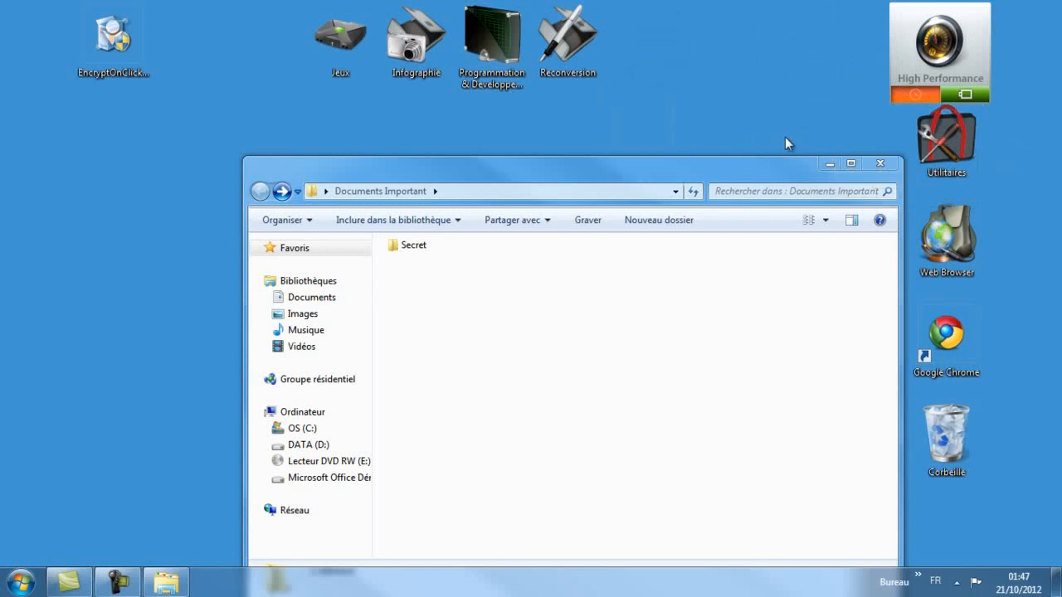
click(647, 132)
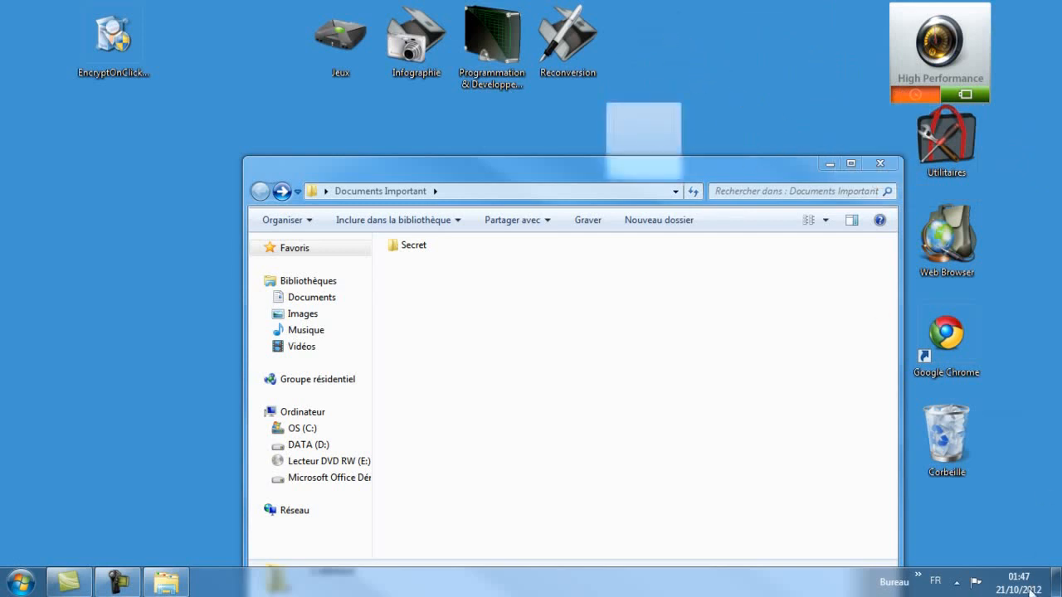
drag(1005, 498, 263, 111)
mouse_move(283, 121)
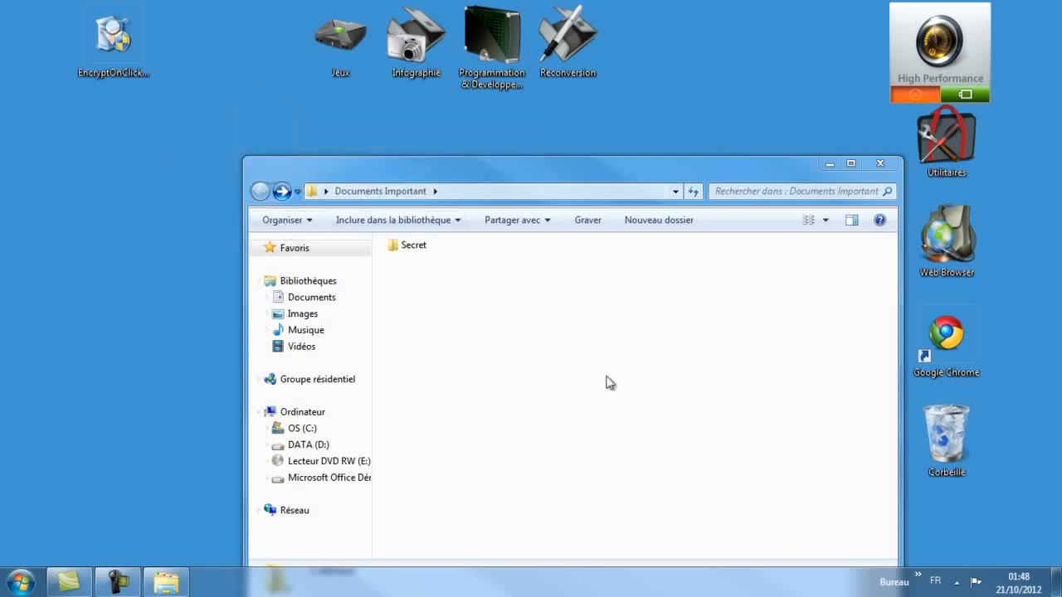
- Move the invisible folder from the desktop back into Documents Important, and check its contents before returning to Documents Important
drag(219, 279, 506, 282)
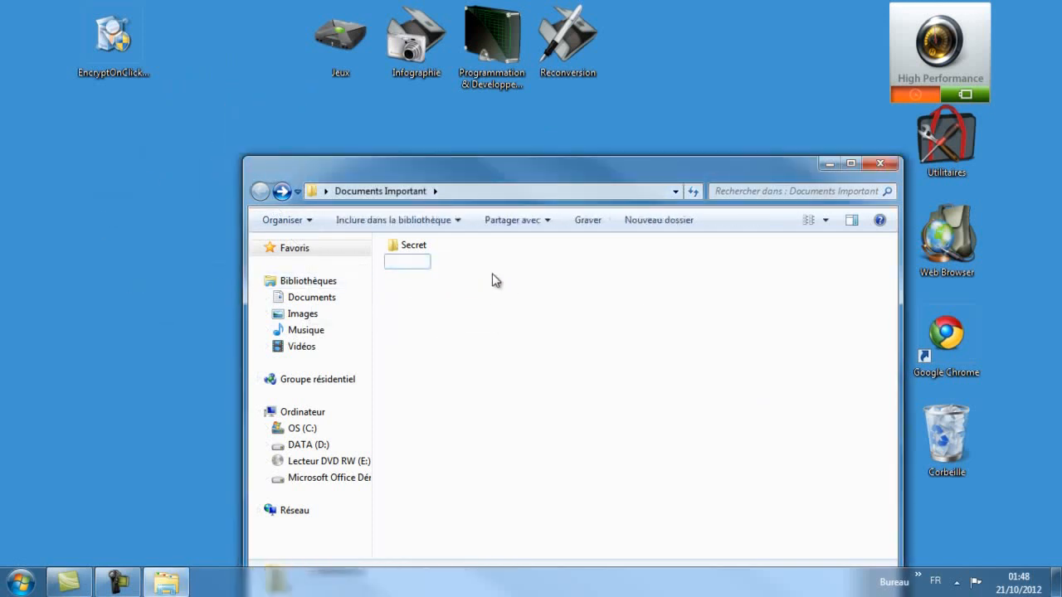
double_click(423, 263)
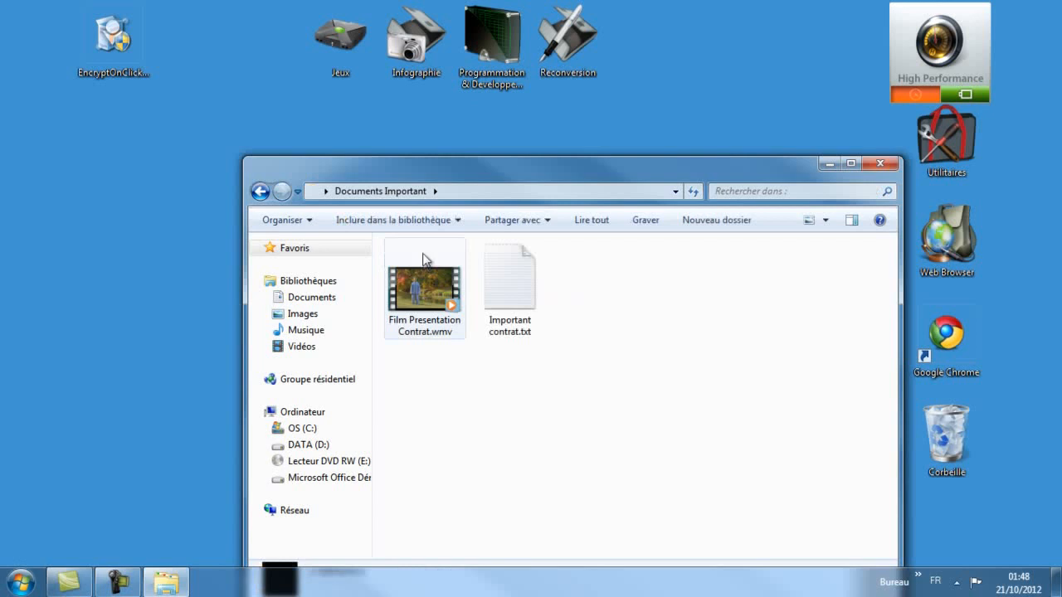
click(261, 191)
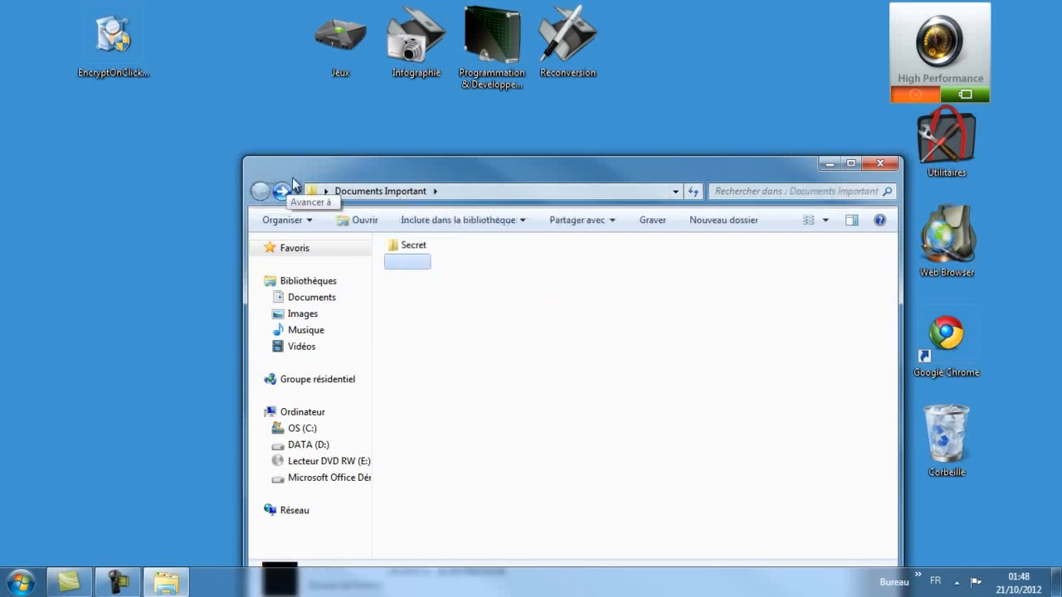
click(282, 191)
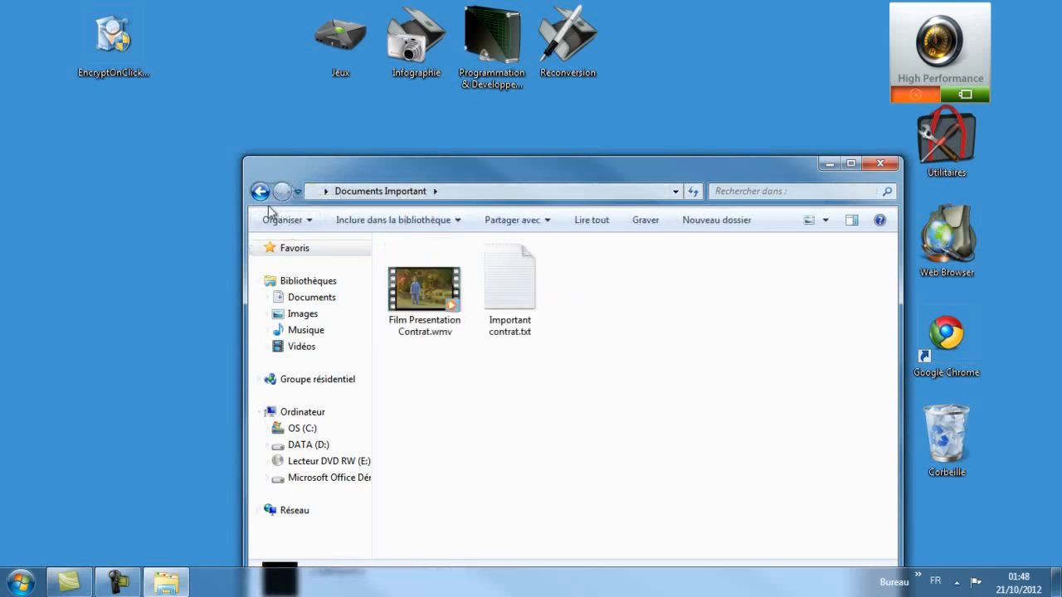
click(260, 194)
- Reopen the invisible folder to view its files, return to Documents Important, and minimize the window
click(23, 580)
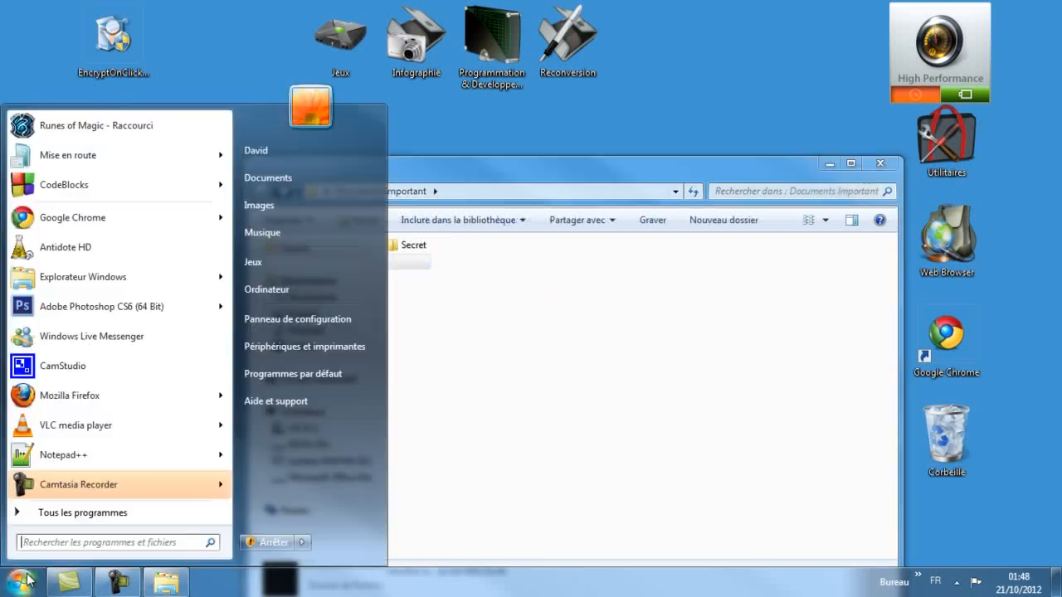
click(476, 358)
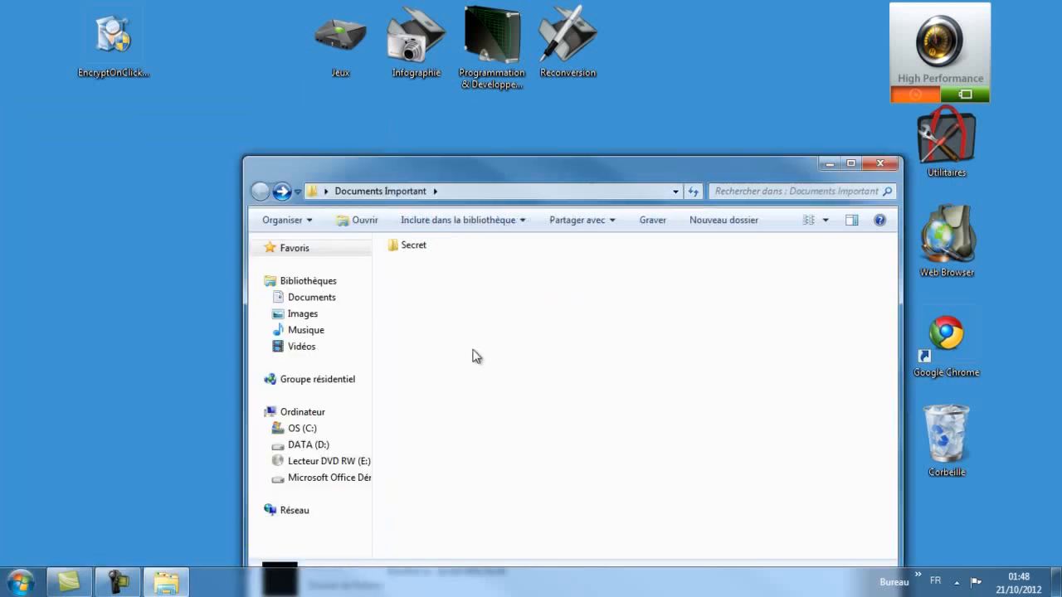
double_click(414, 264)
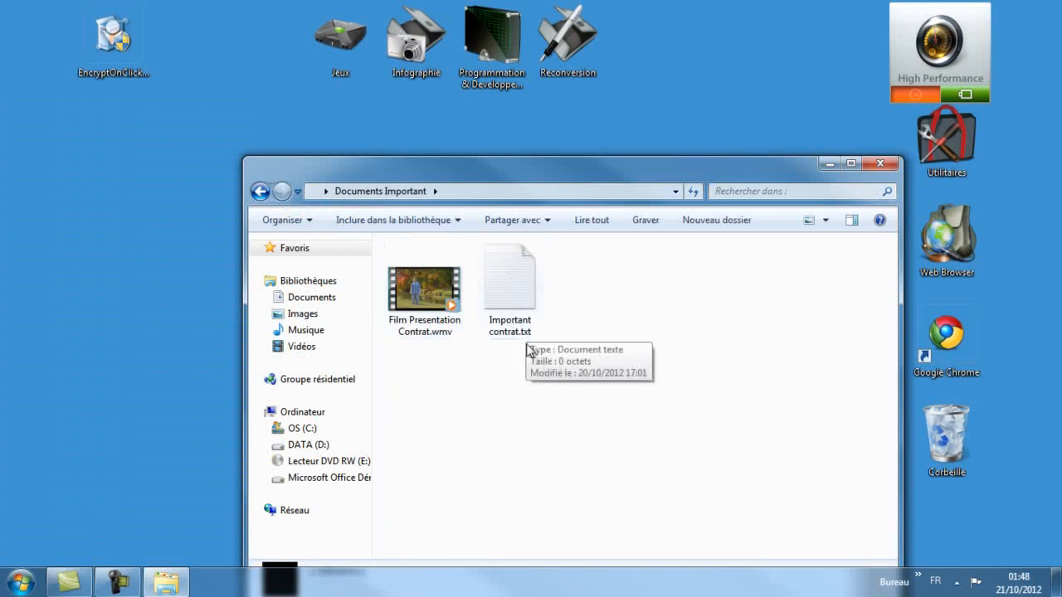
click(21, 580)
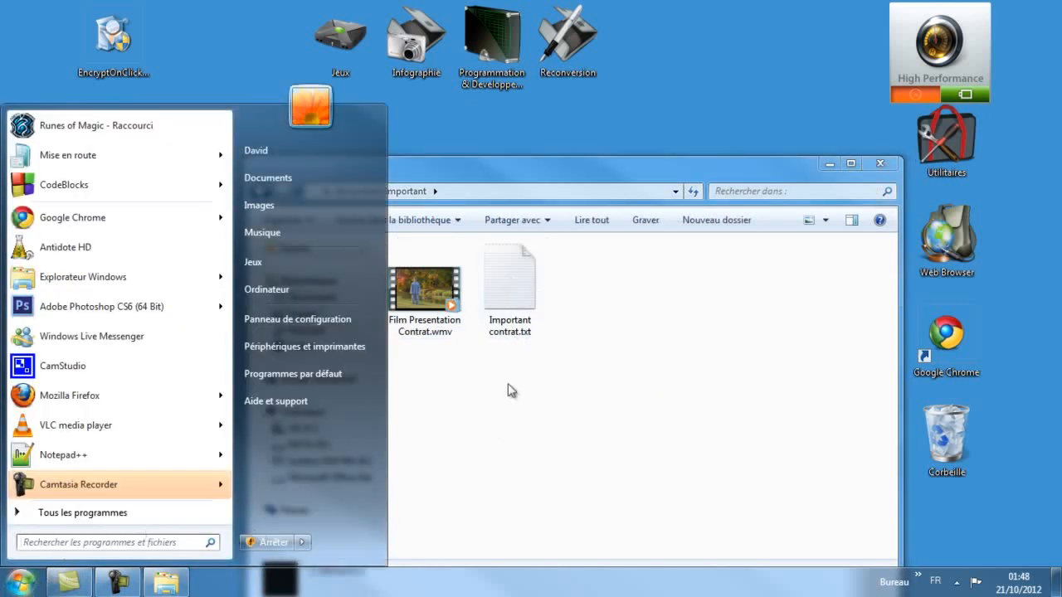
click(513, 330)
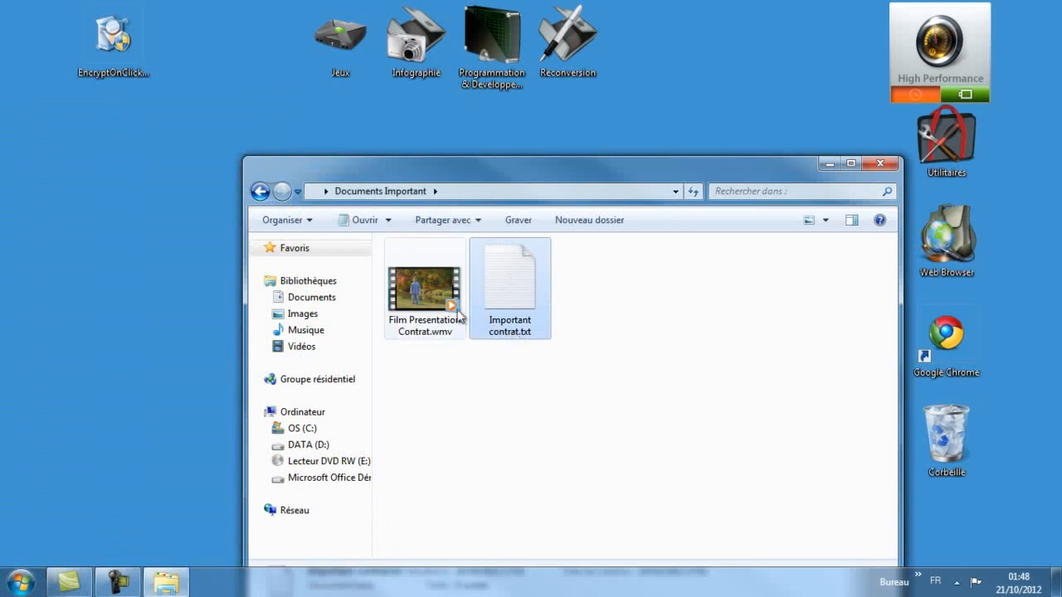
click(260, 192)
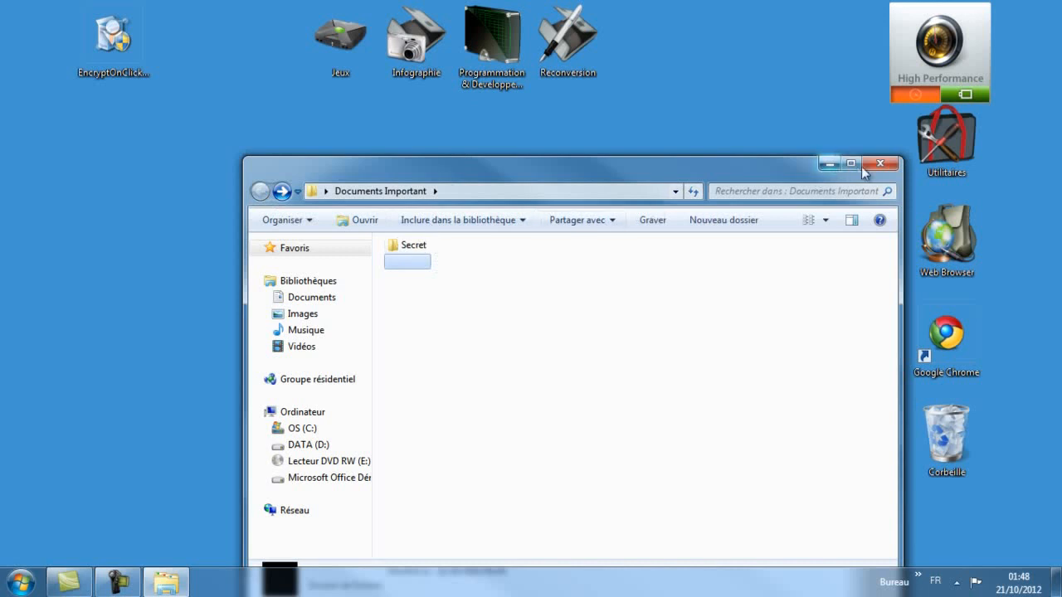
click(830, 165)
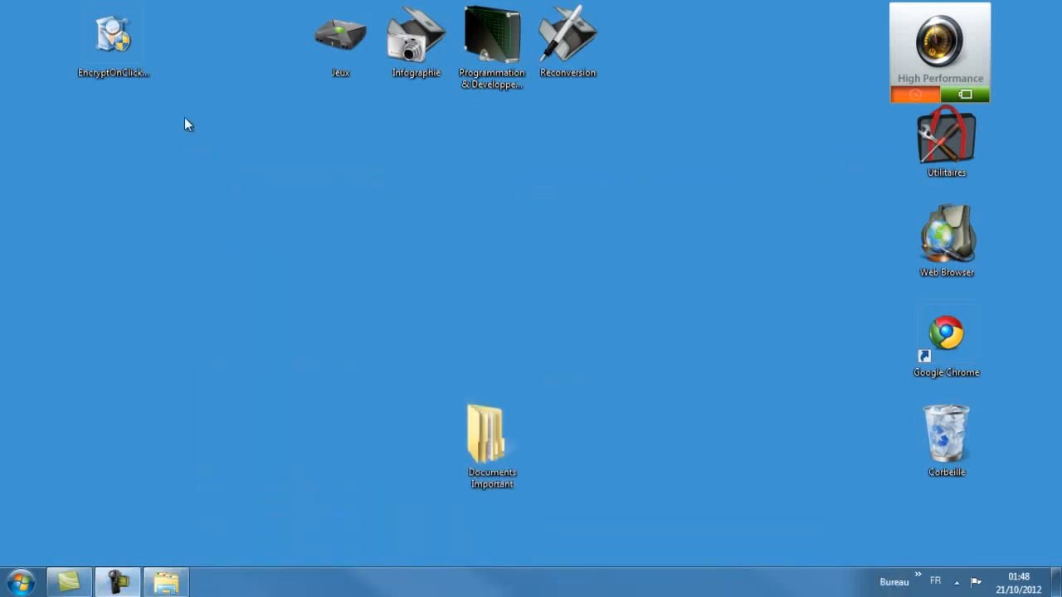
- Run EncryptOnClick_Setup.exe from the desktop, authorize it to make changes, and accept its license agreement
click(116, 43)
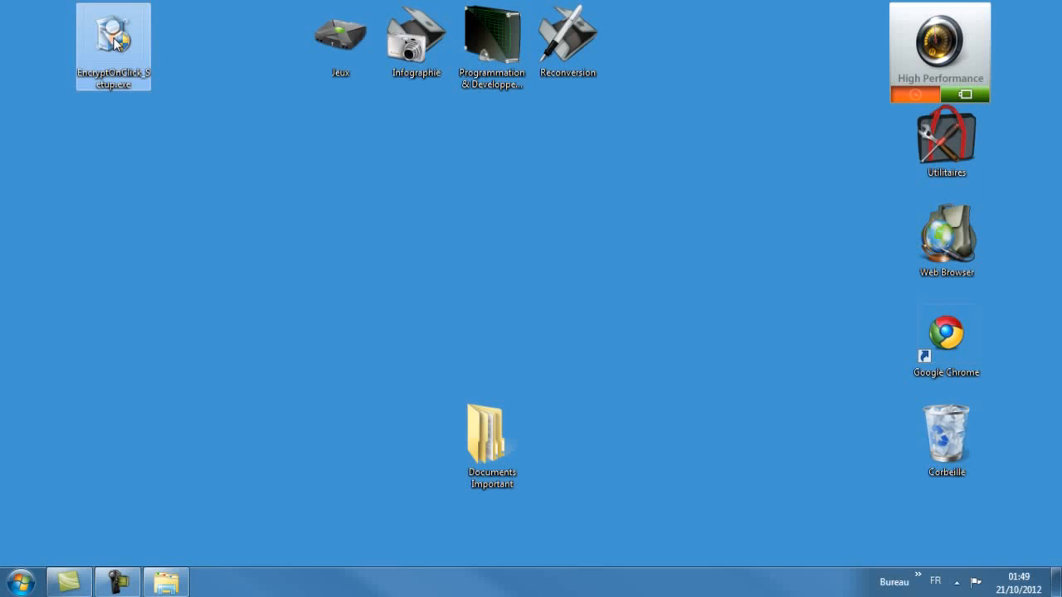
double_click(116, 43)
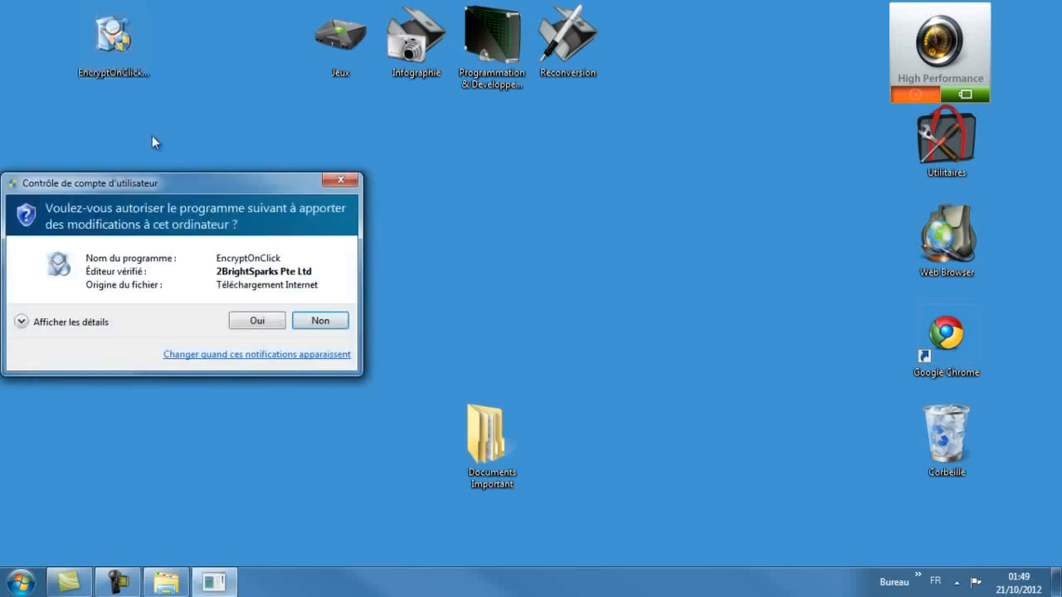
click(257, 321)
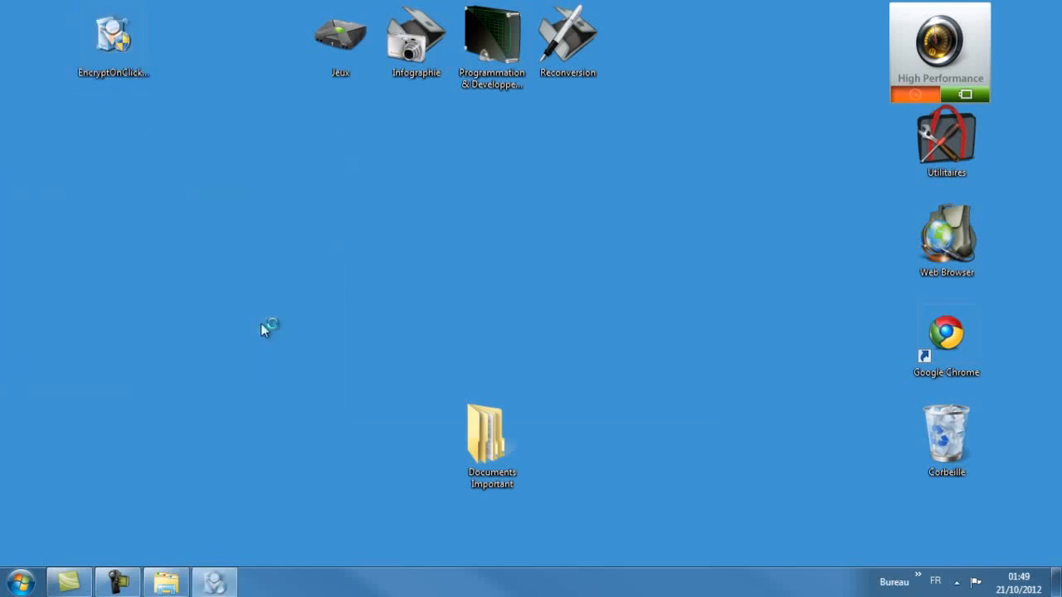
click(627, 418)
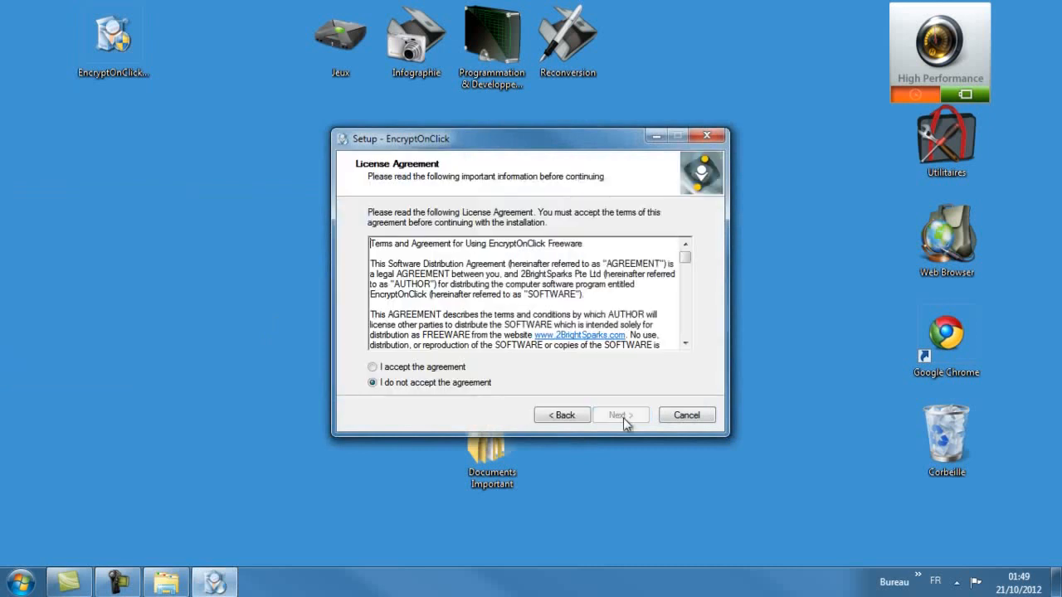
click(441, 370)
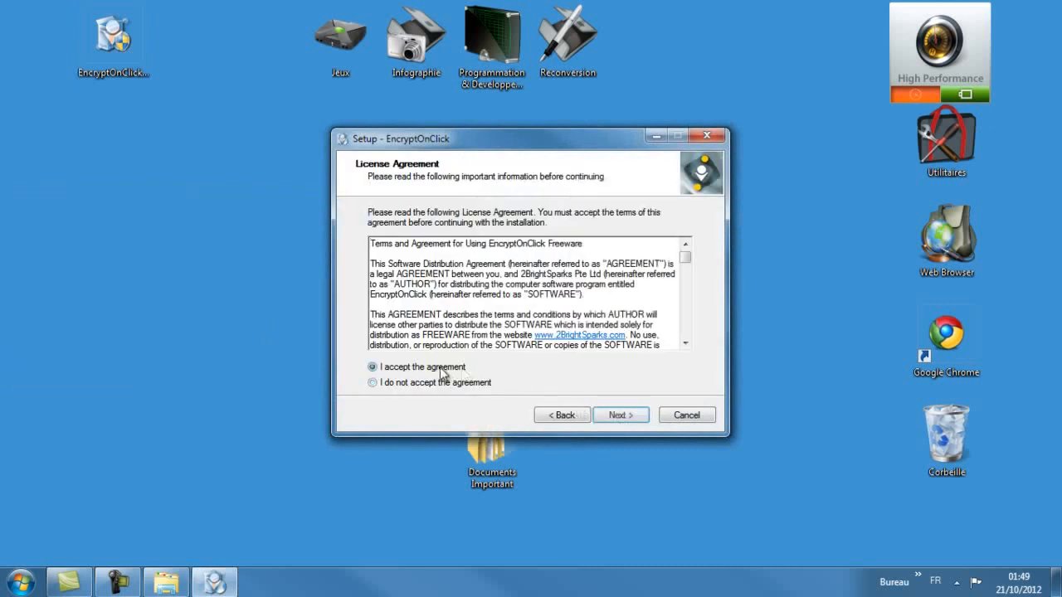
click(619, 416)
click(618, 417)
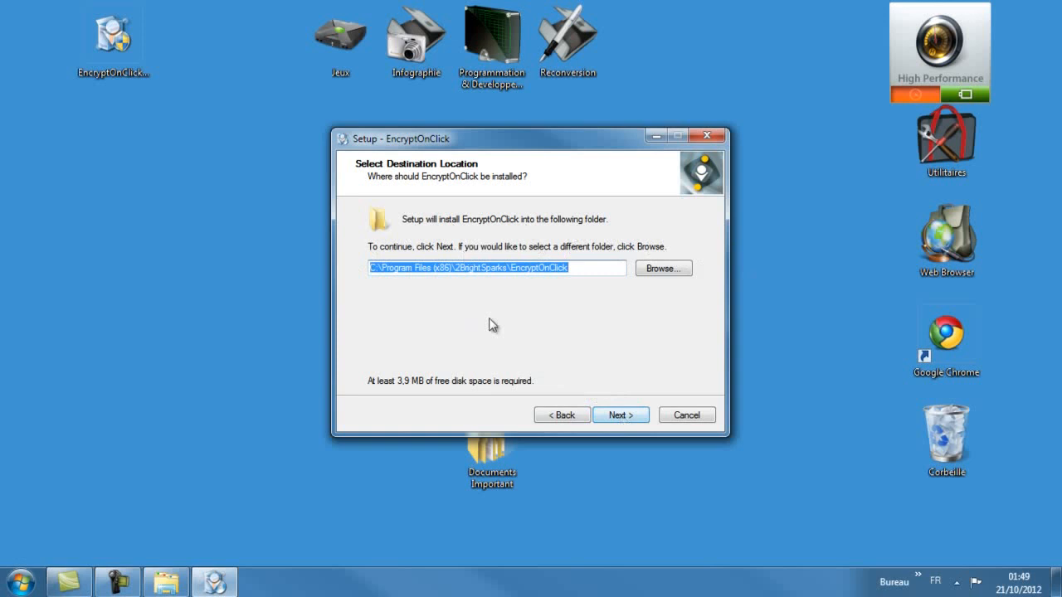
- Install EncryptOnClick with the default destination, Start Menu folder and desktop icon, and finish setup with Launch EncryptOnClick enabled
click(623, 417)
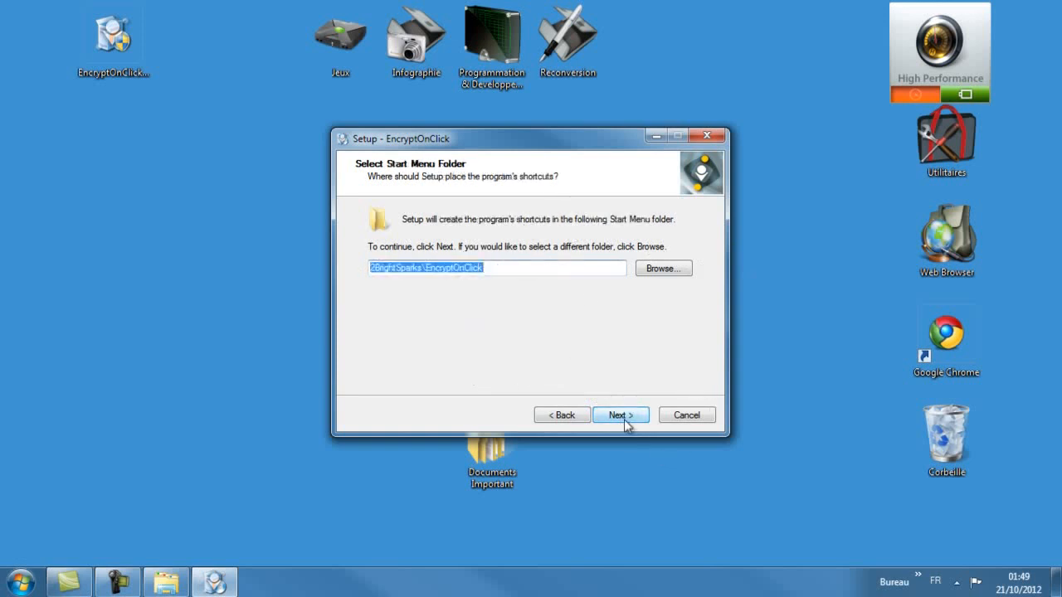
click(625, 421)
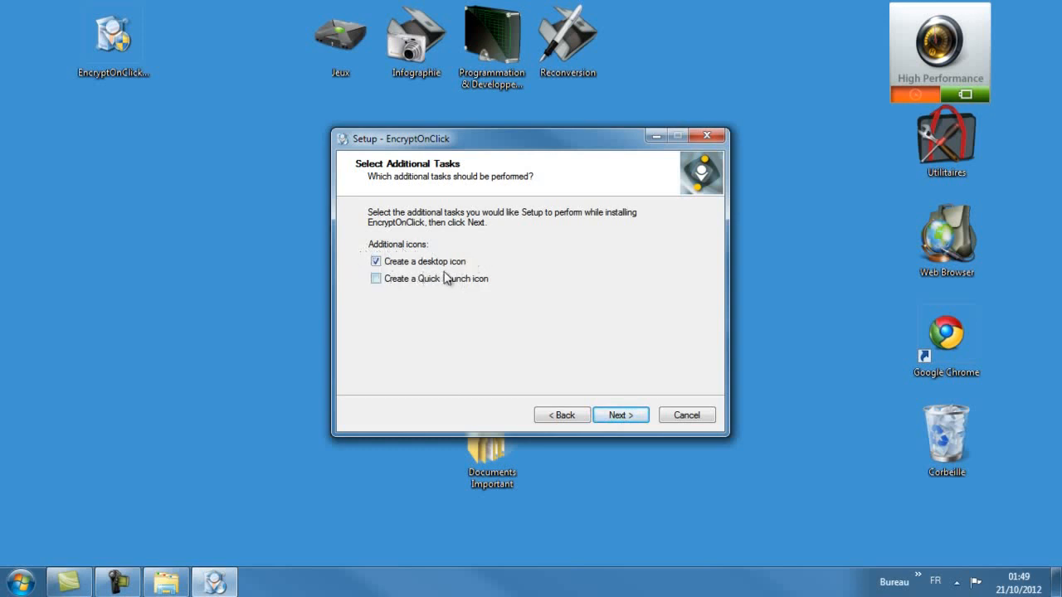
click(617, 417)
click(615, 417)
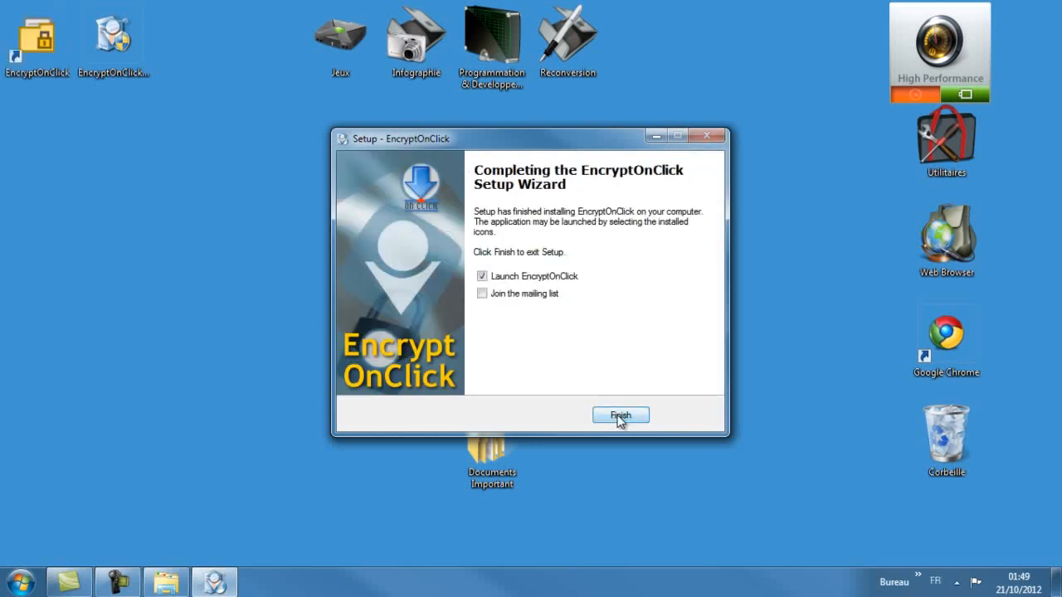
click(619, 416)
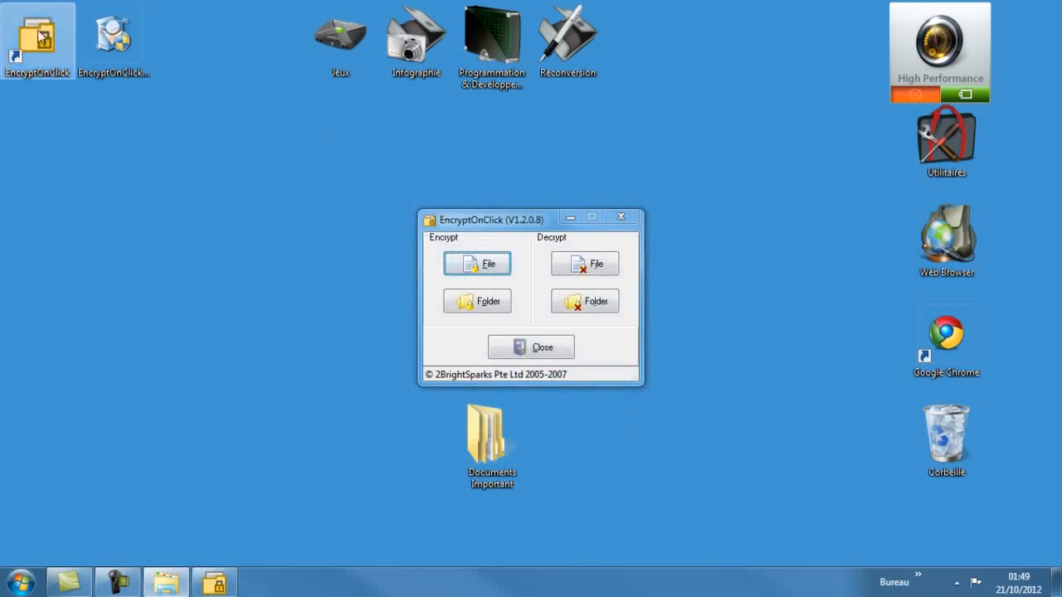
- Open the Secret folder inside Documents Important and arrange its window side by side with the EncryptOnClick window
drag(510, 225, 177, 233)
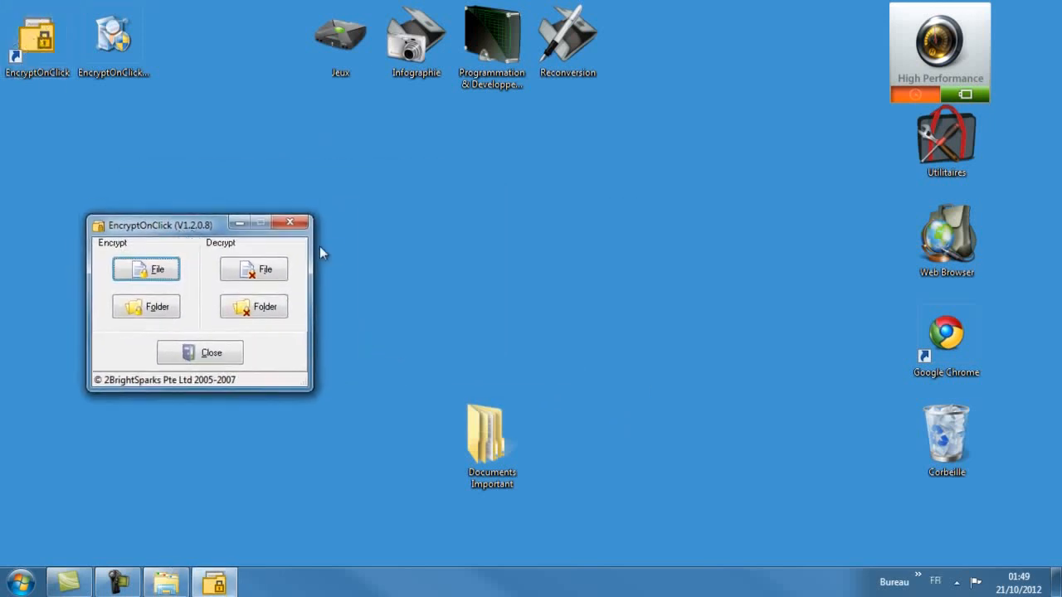
click(435, 200)
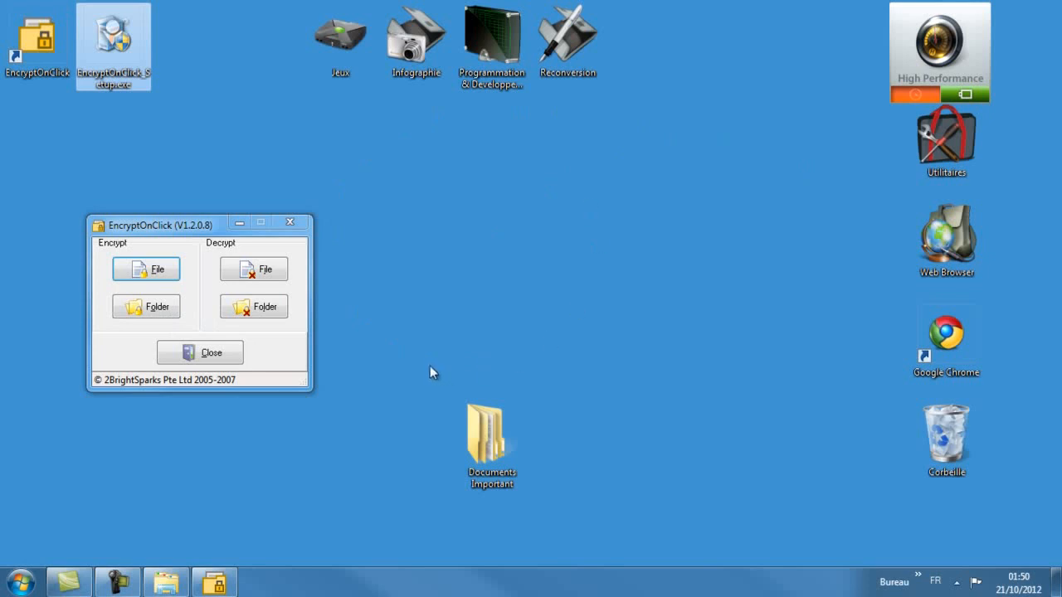
drag(151, 229, 107, 231)
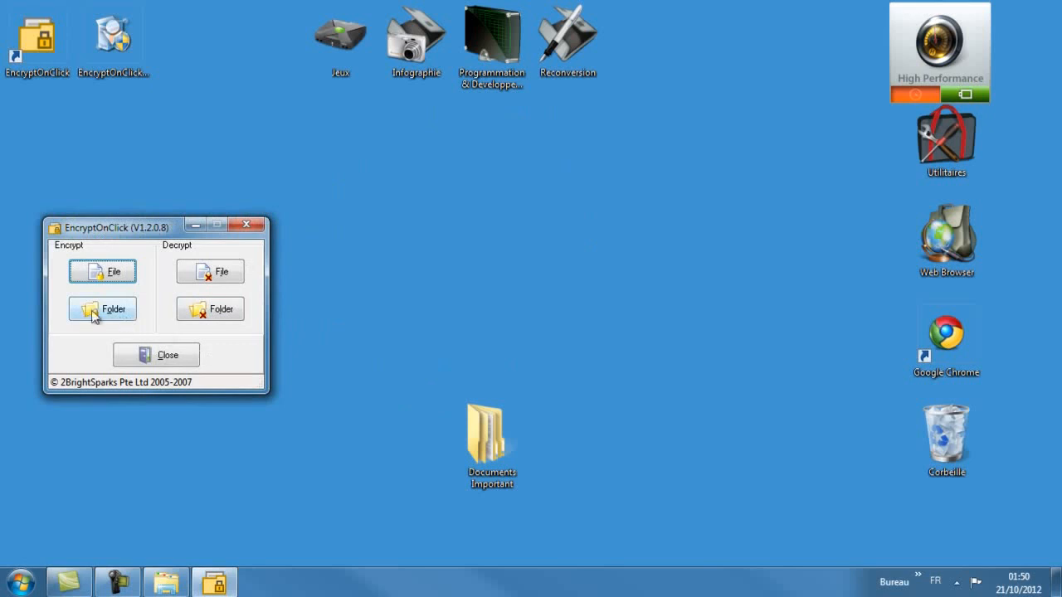
double_click(507, 458)
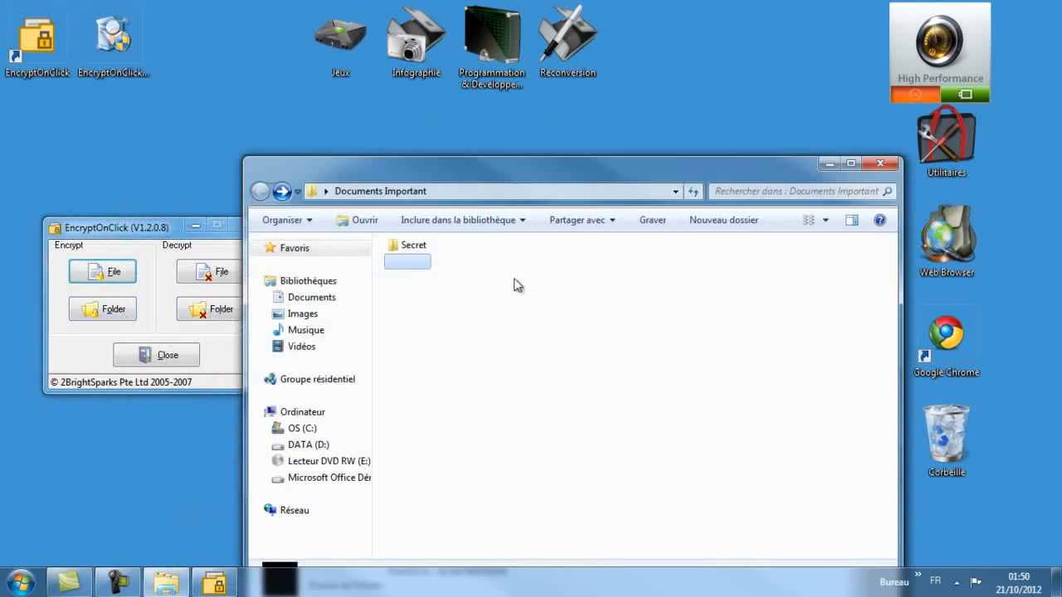
double_click(418, 258)
drag(540, 170, 631, 85)
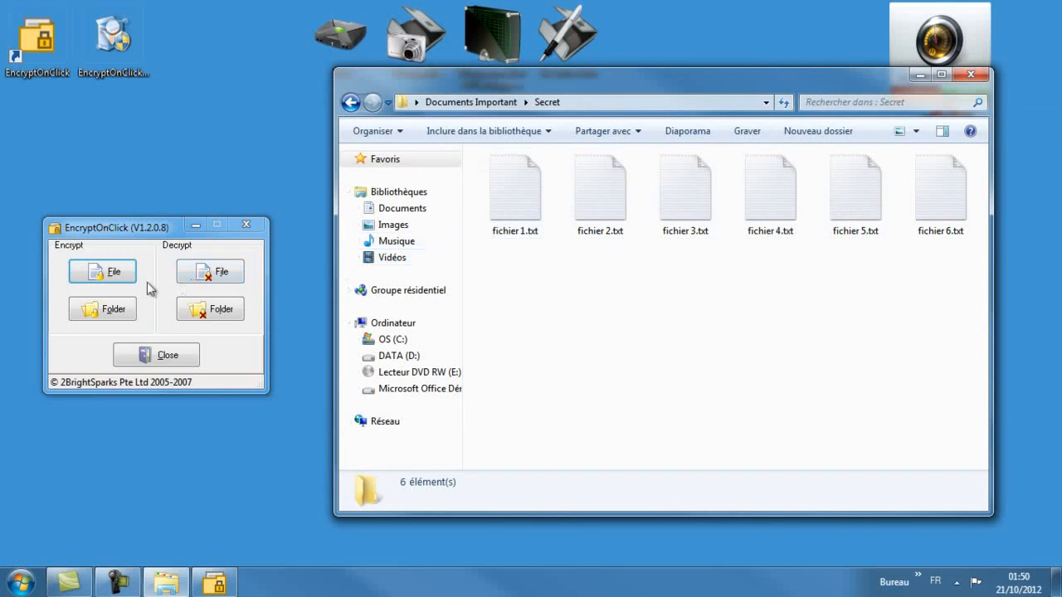
- Choose the Secret folder under Documents Important as the folder to encrypt in EncryptOnClick
click(97, 316)
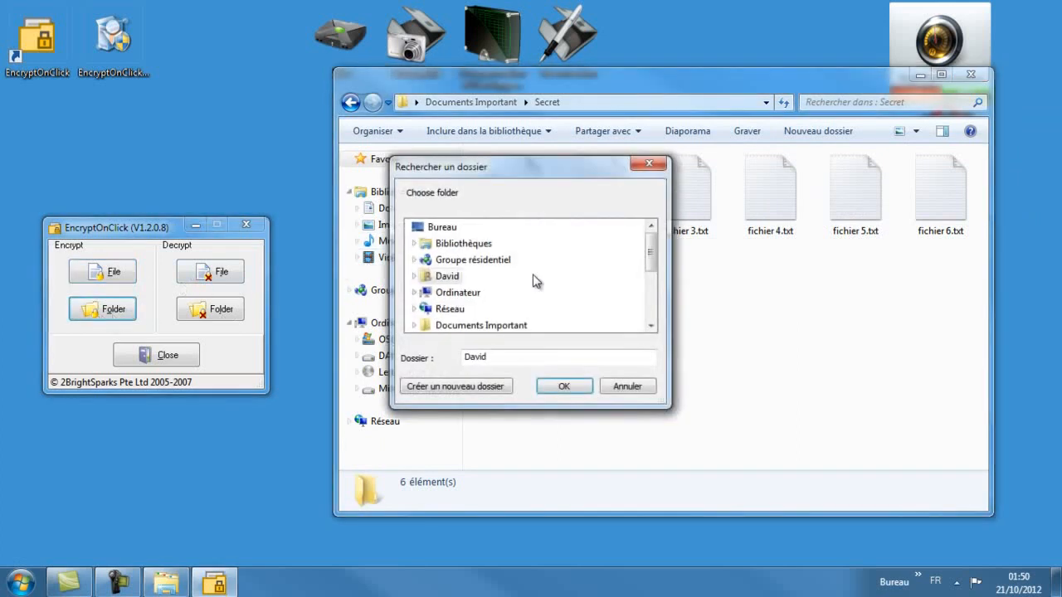
click(415, 325)
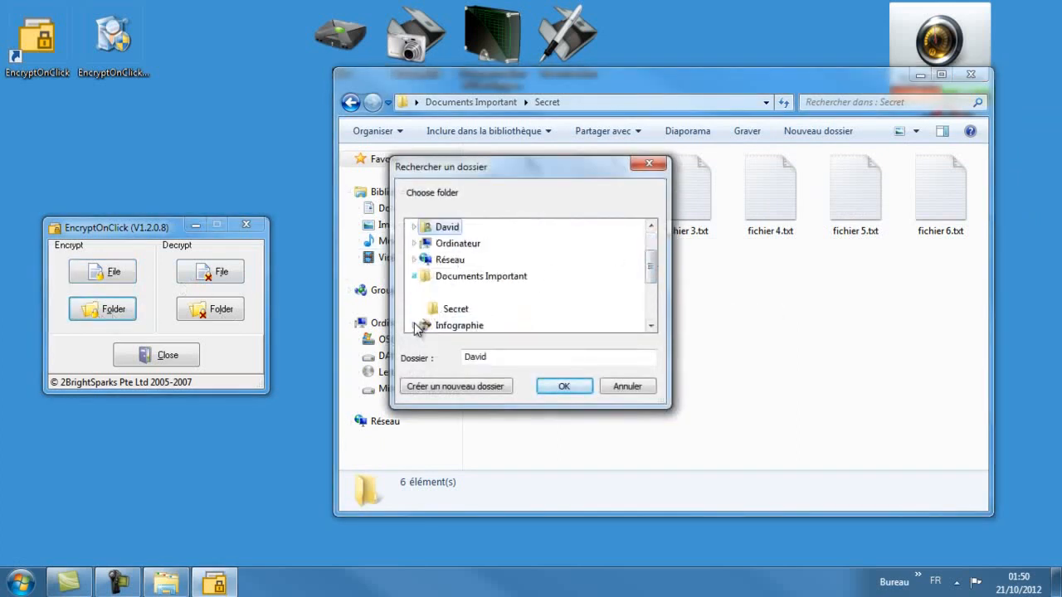
click(459, 309)
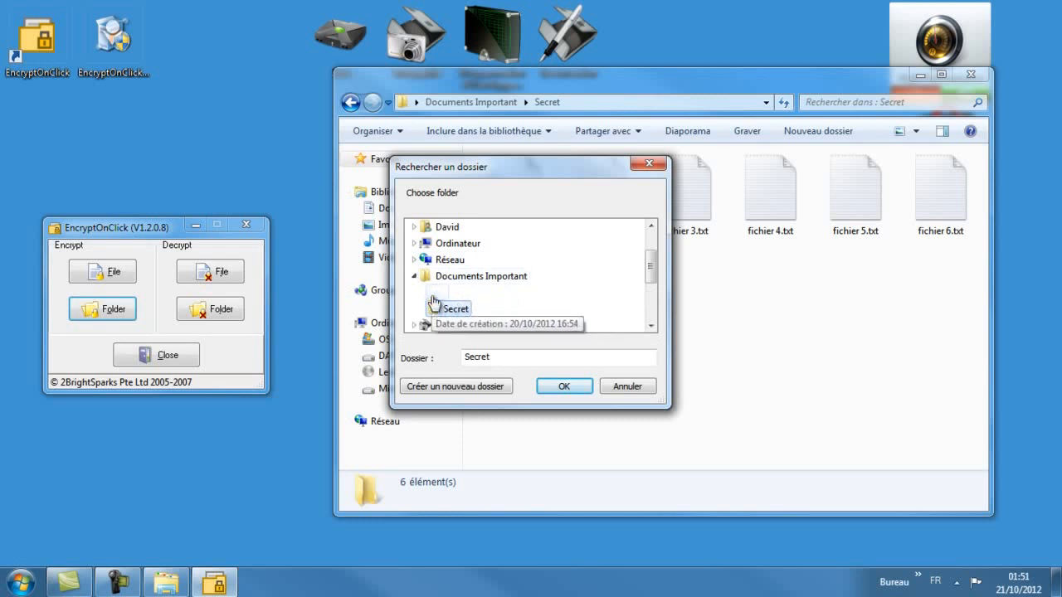
scroll(598, 281, down, 2)
scroll(600, 279, up, 2)
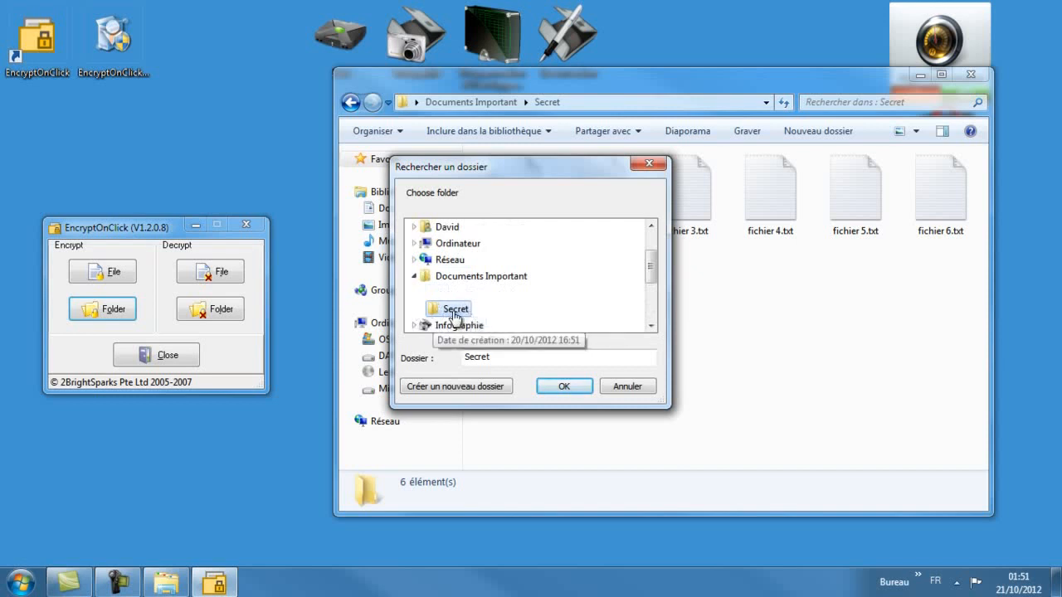
click(564, 387)
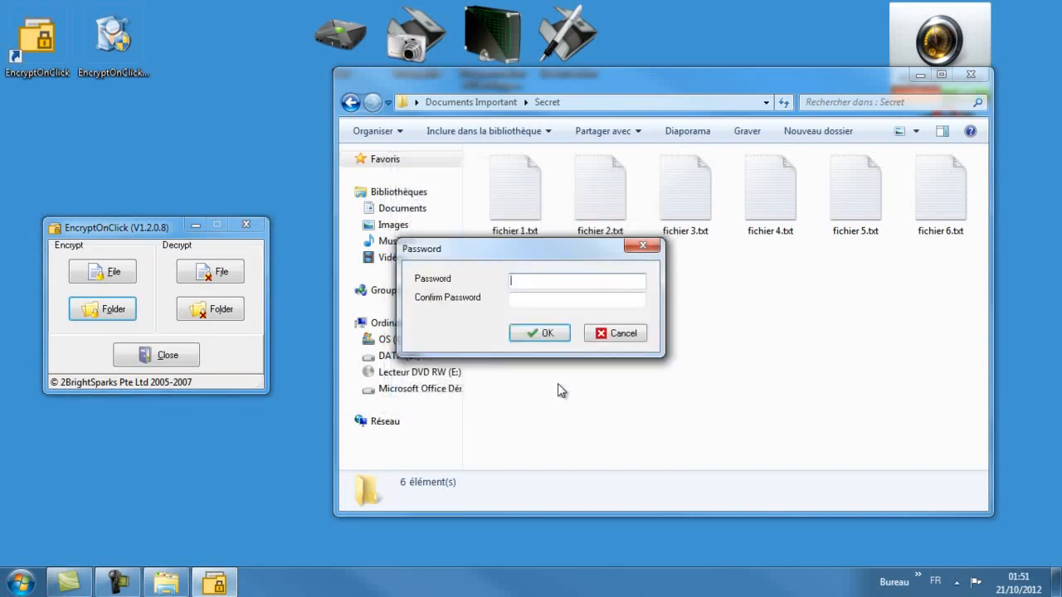
- Enter and confirm the encryption password, and encrypt the files in the Secret folder
text(****)
click(573, 298)
text(****)
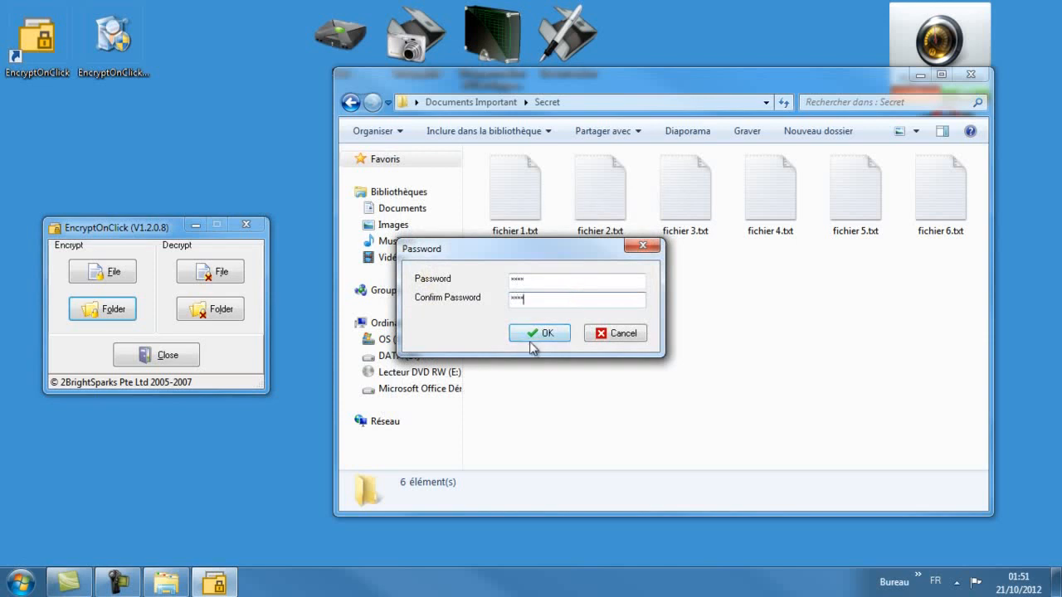
click(530, 341)
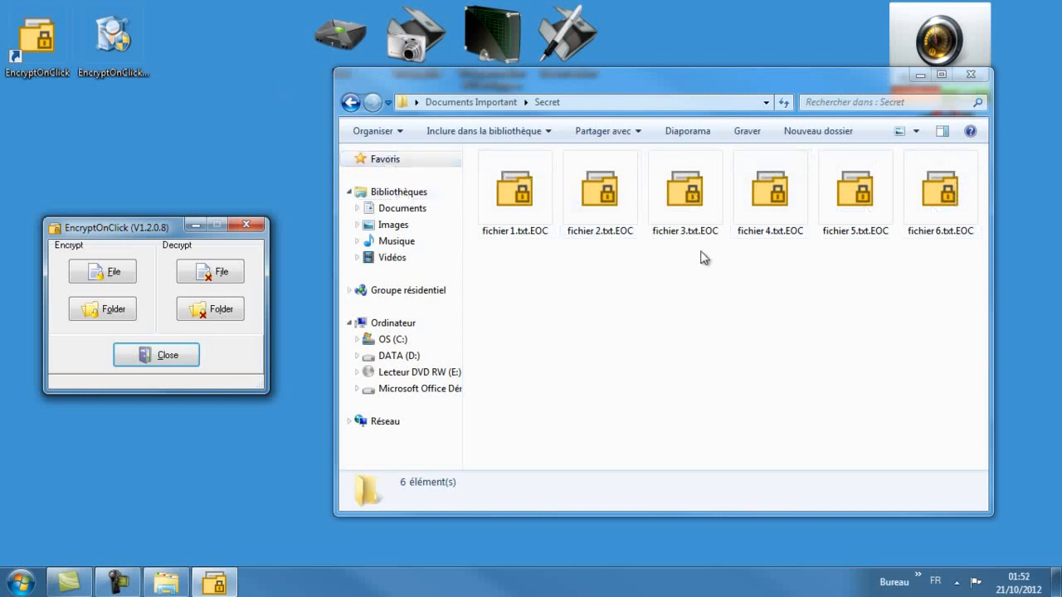
- Try to decrypt fichier 5.txt.EOC by opening it and entering a password
click(878, 202)
double_click(877, 202)
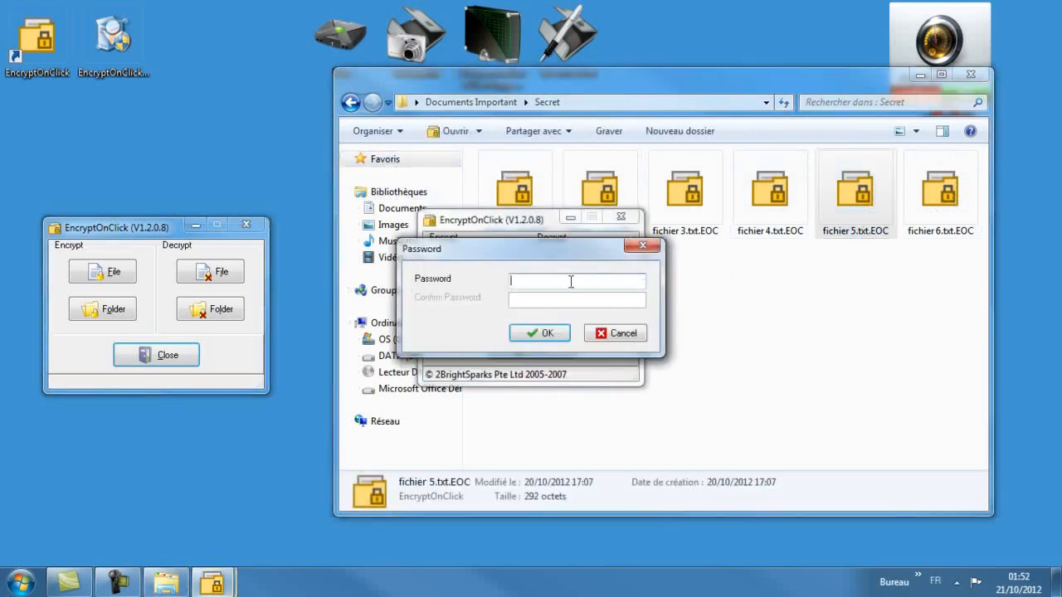
text(****)
click(546, 328)
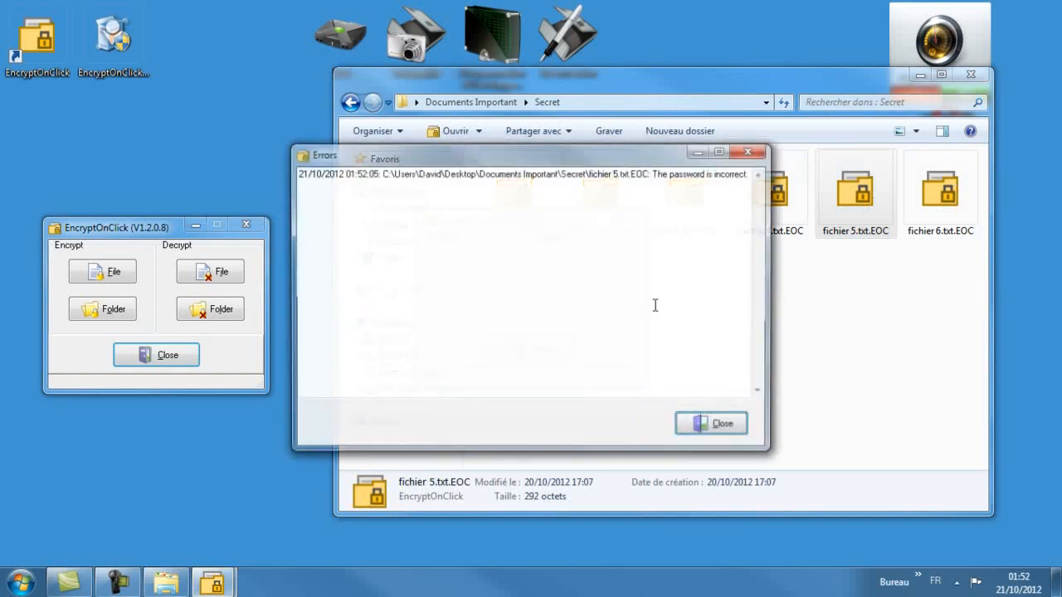
- Dismiss the decryption error report, clear the file selection and reposition the Secret folder window on the desktop
click(751, 151)
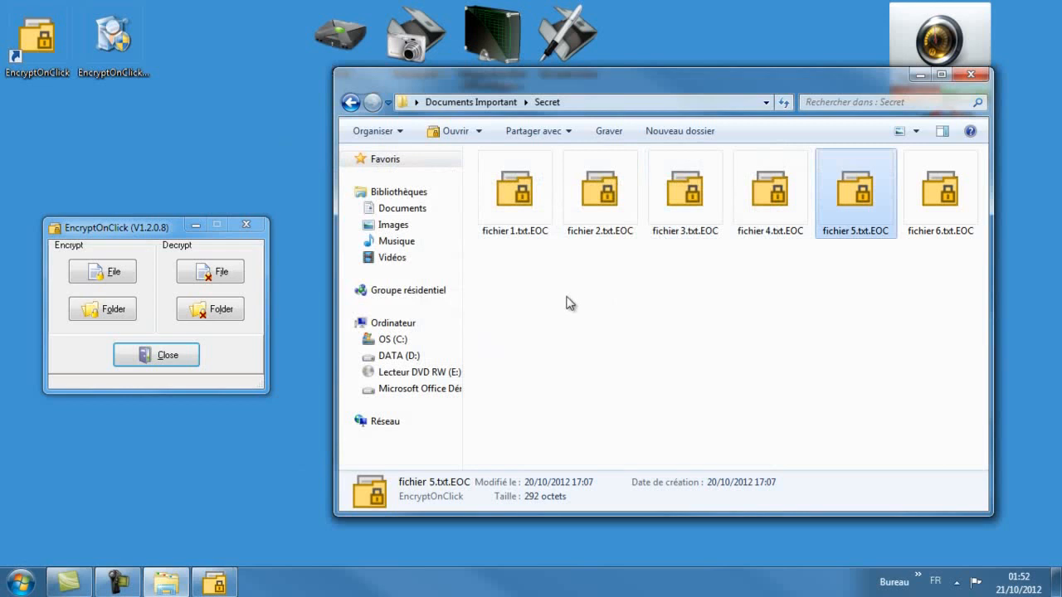
drag(514, 265, 627, 266)
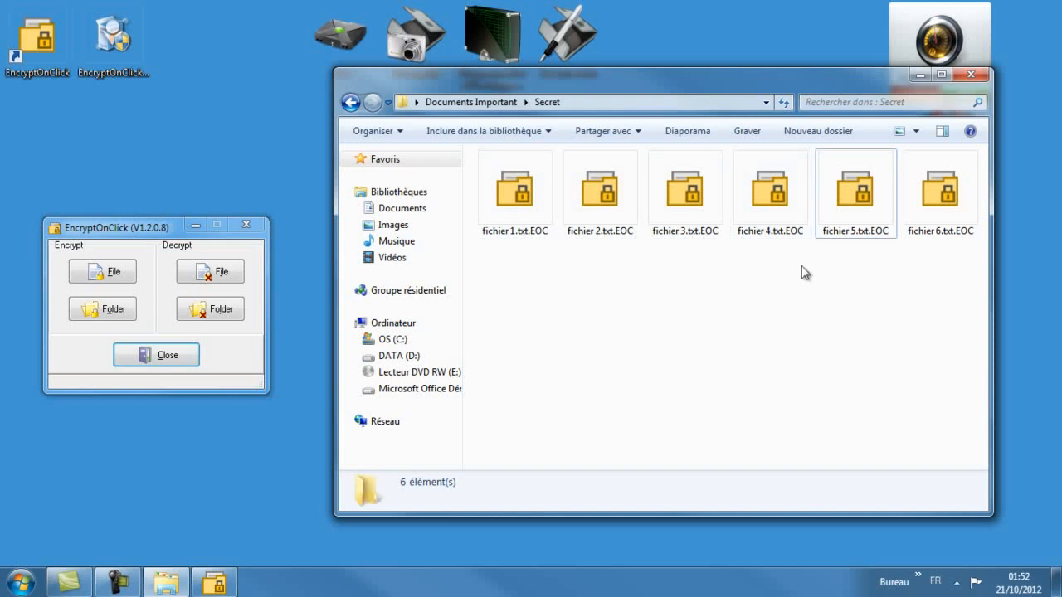
drag(638, 94, 619, 124)
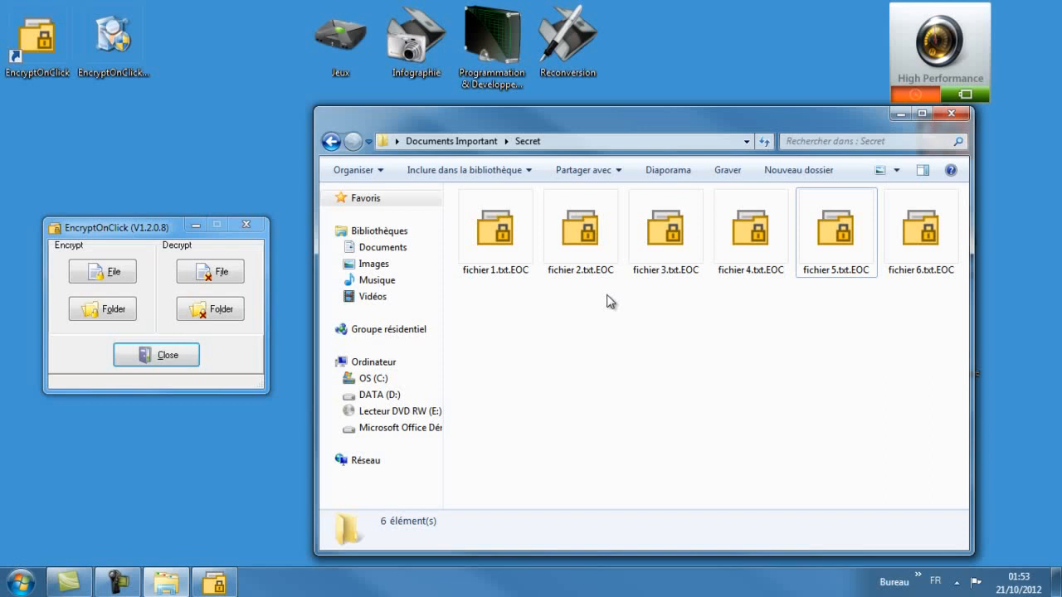
- Decrypt fichier 6.txt.EOC in the Secret folder by opening it and entering the encryption password
click(929, 253)
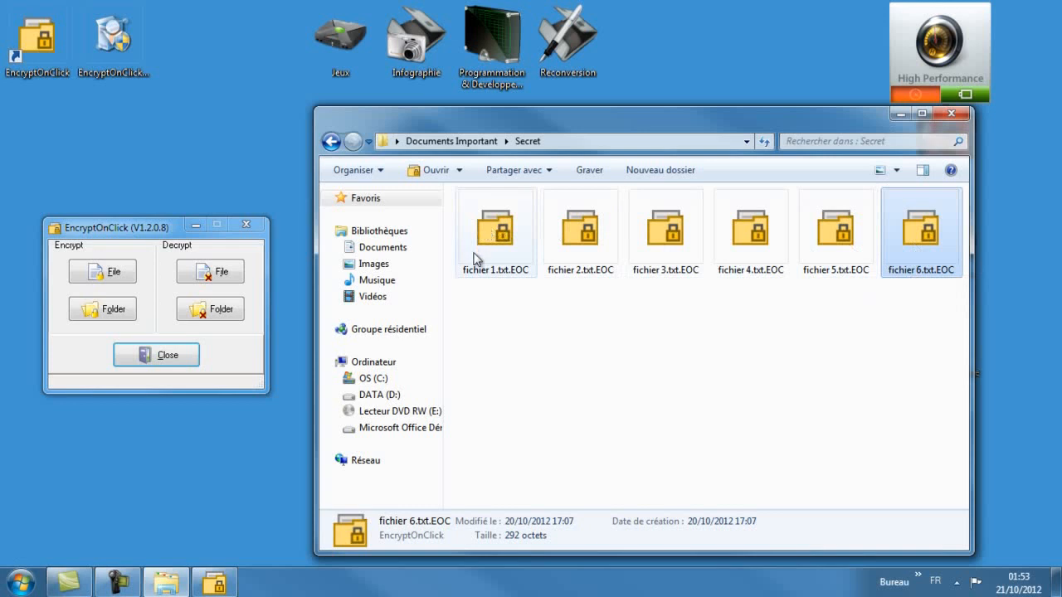
double_click(919, 252)
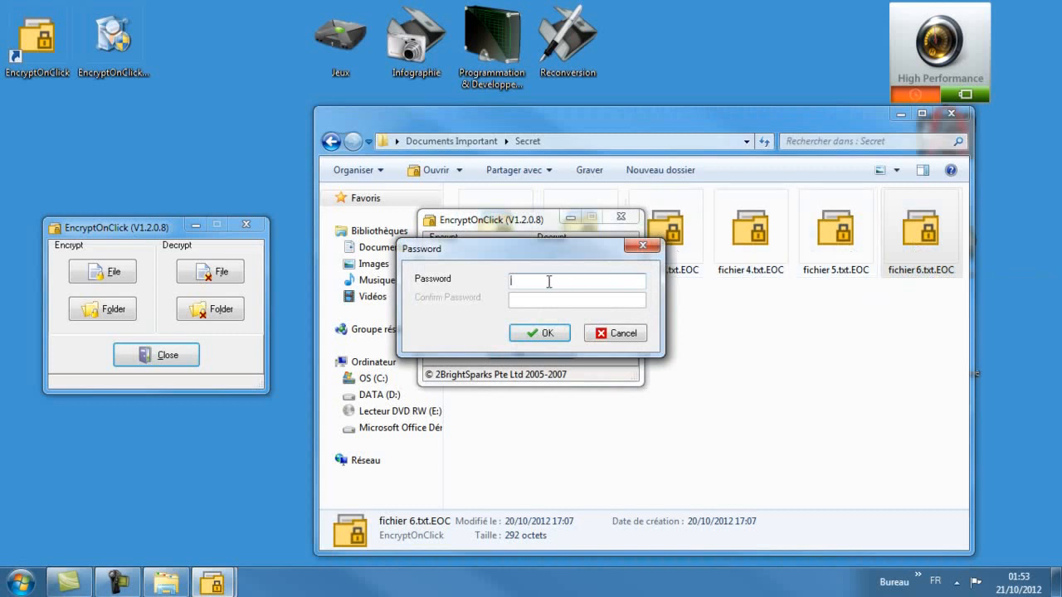
click(539, 332)
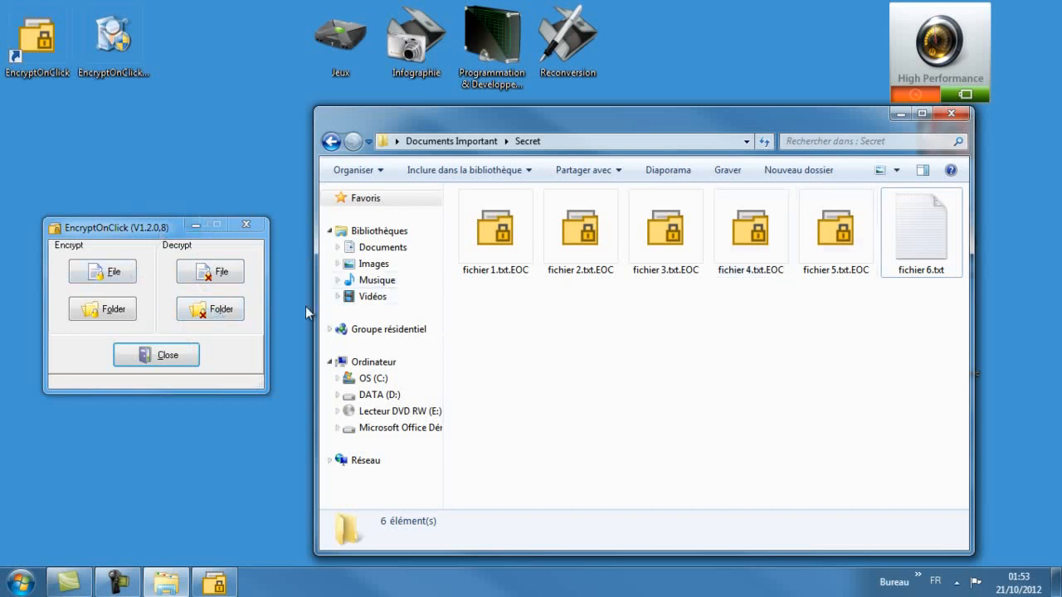
- Decrypt the whole Secret folder under Documents Important in EncryptOnClick, entering the decryption password
click(214, 314)
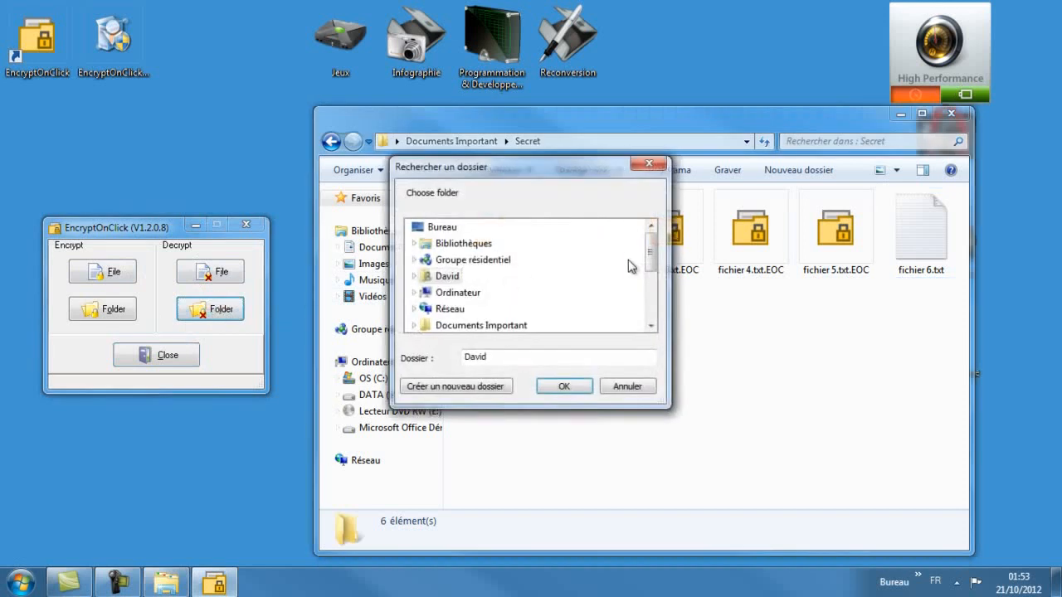
click(506, 323)
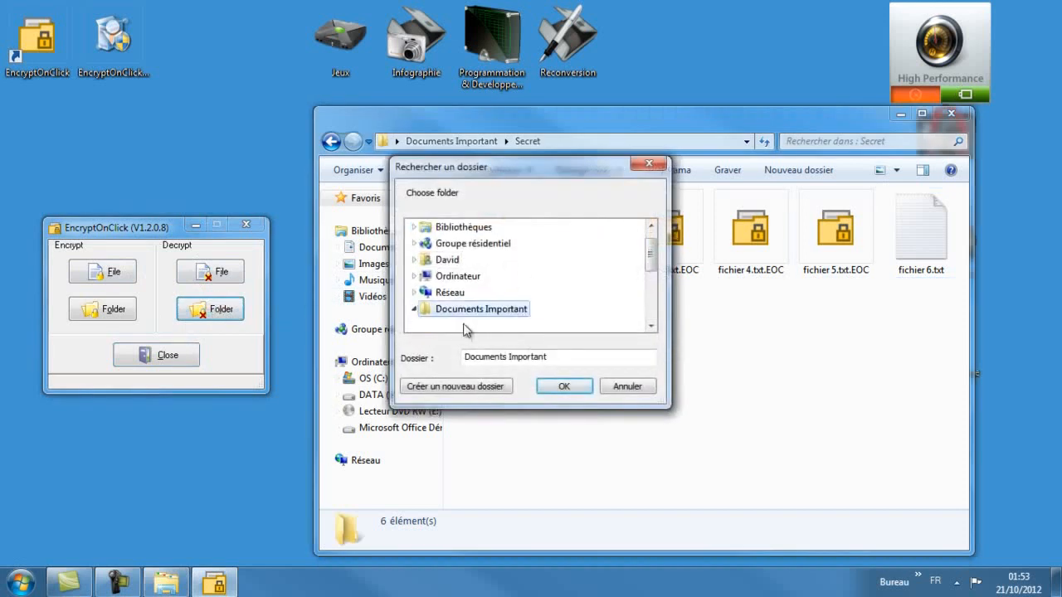
click(416, 312)
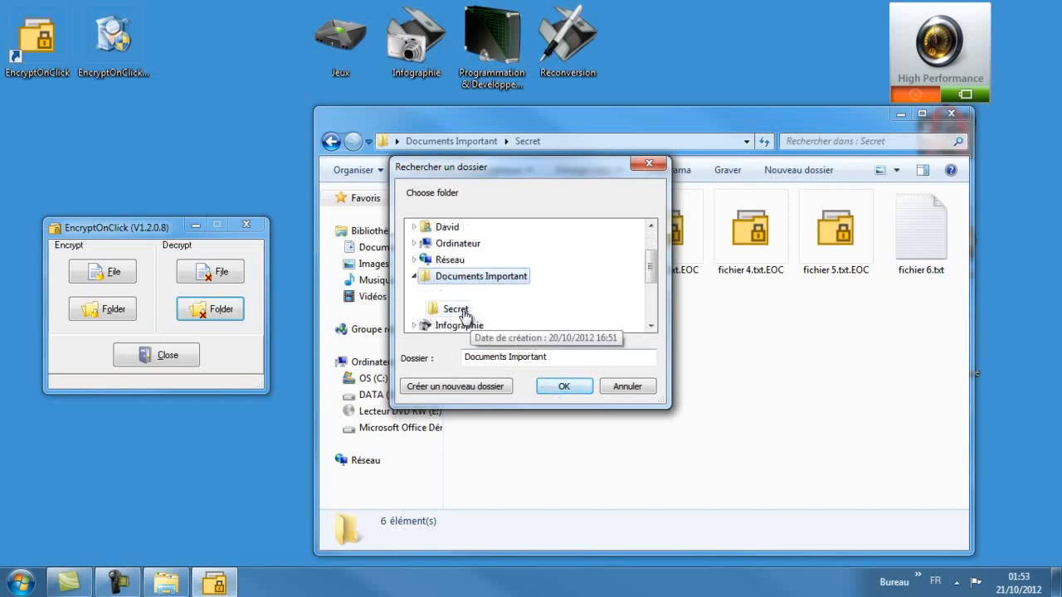
click(461, 313)
click(563, 388)
text(****)
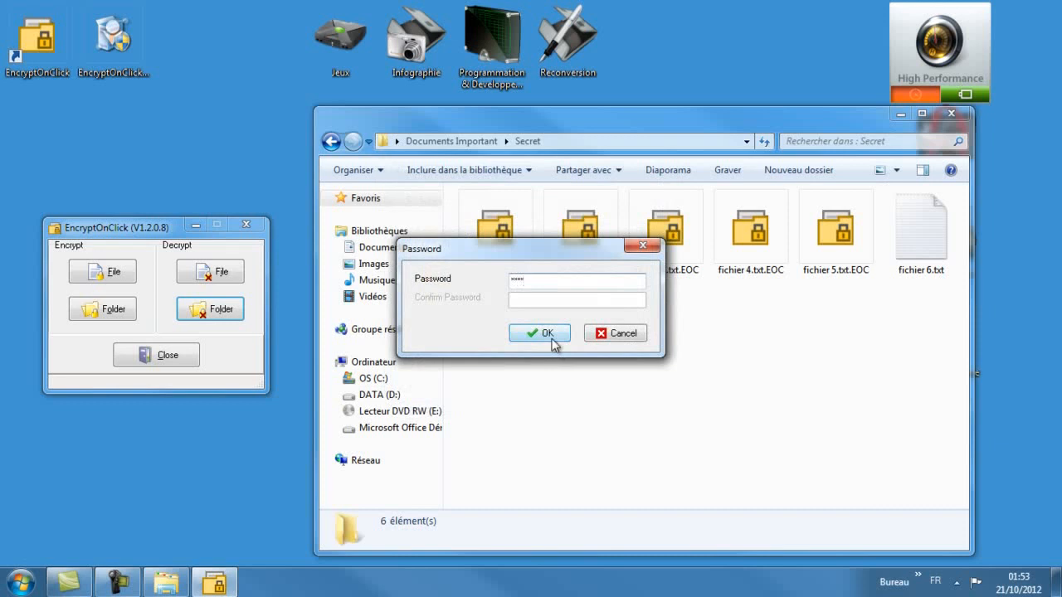
click(551, 337)
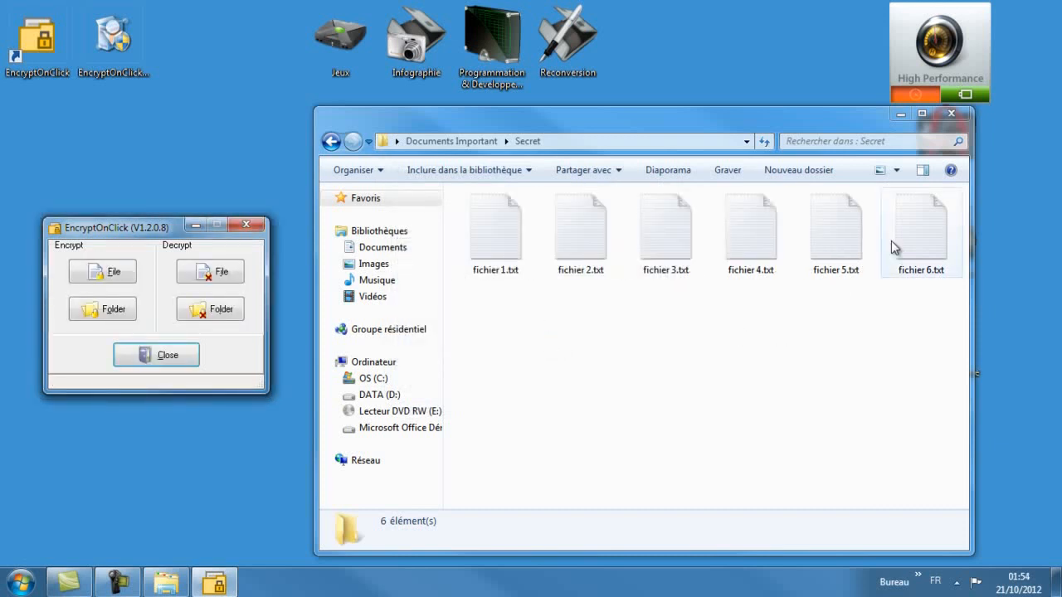
- Return to Documents Important and change the invisible folder's icon to the standard yellow folder icon from SHELL32.dll
click(333, 141)
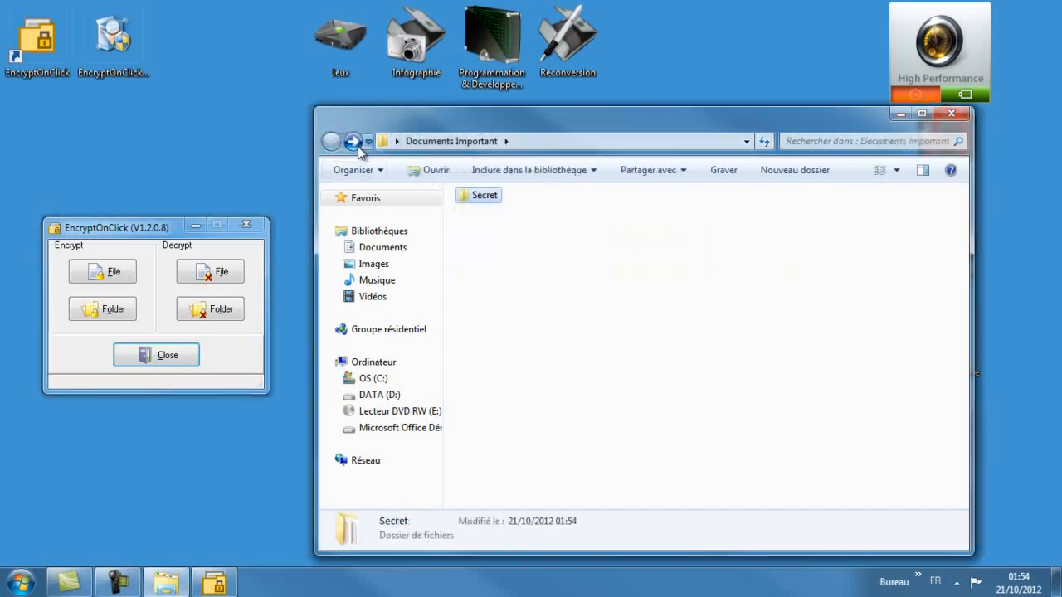
click(489, 213)
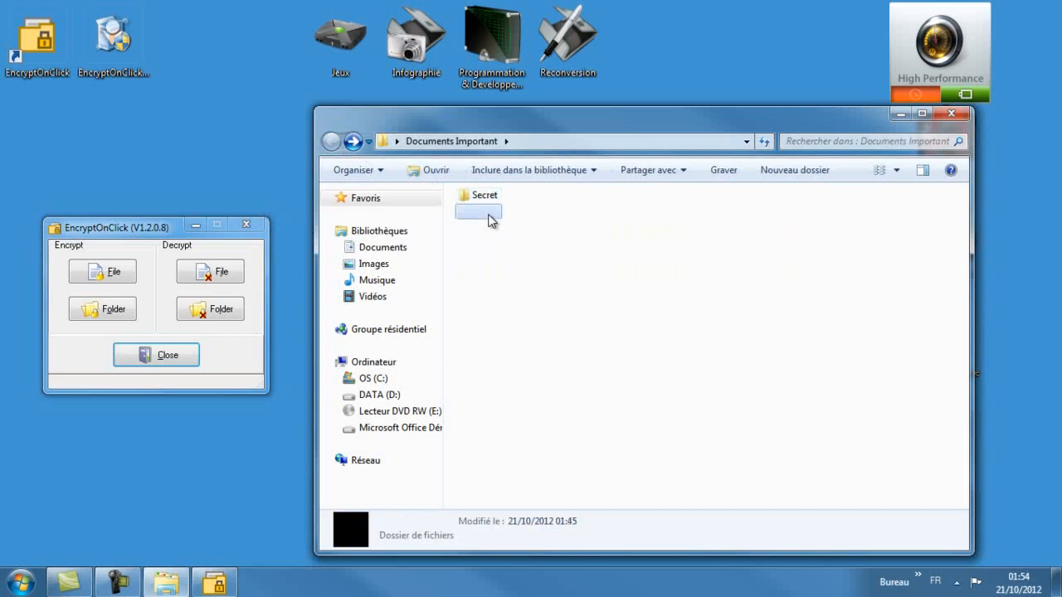
right_click(489, 215)
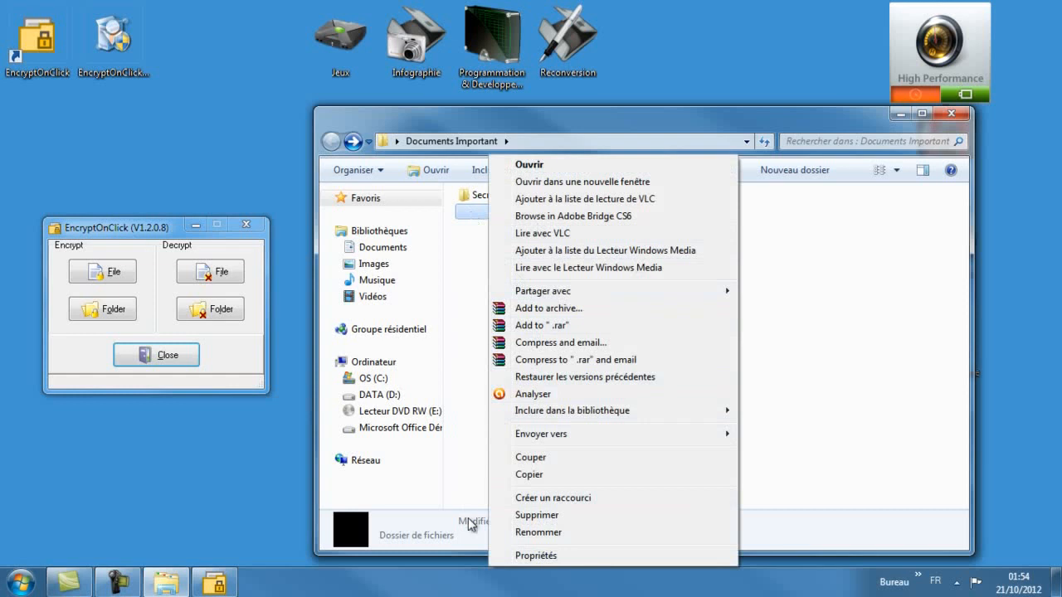
click(520, 562)
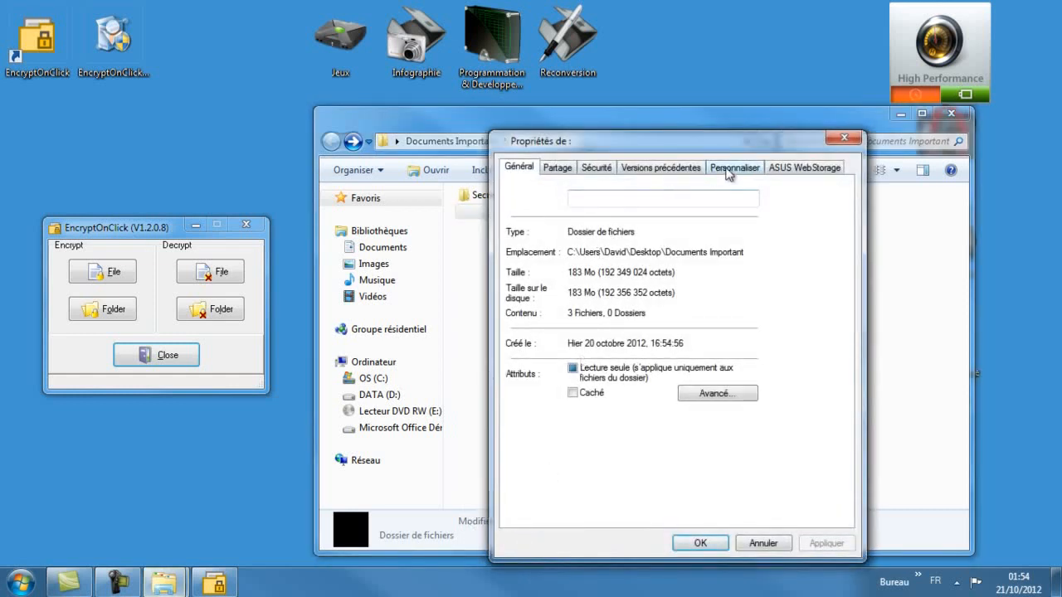
click(729, 169)
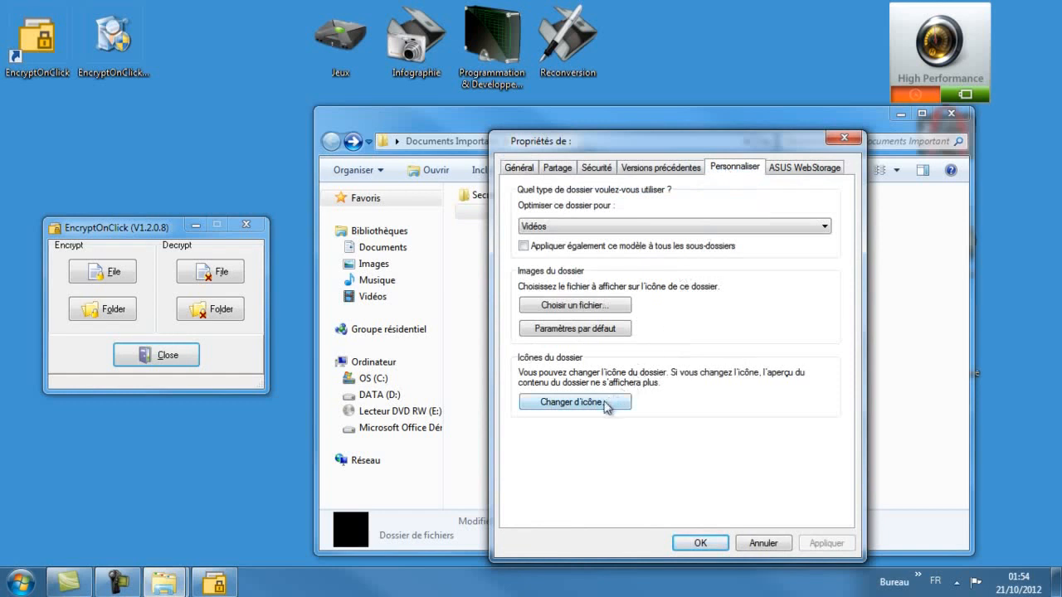
click(573, 402)
click(596, 320)
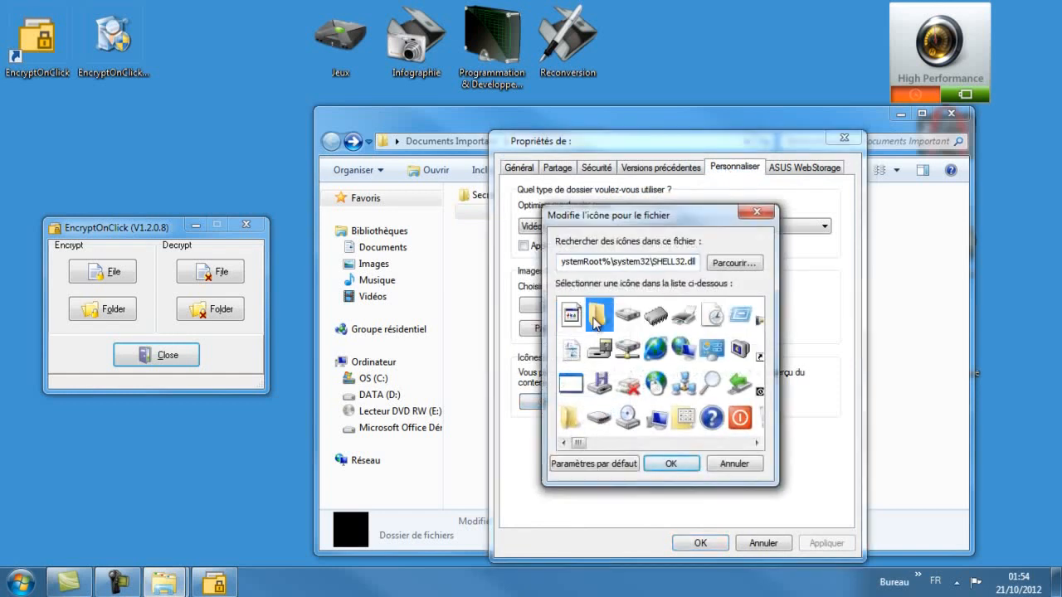
click(679, 466)
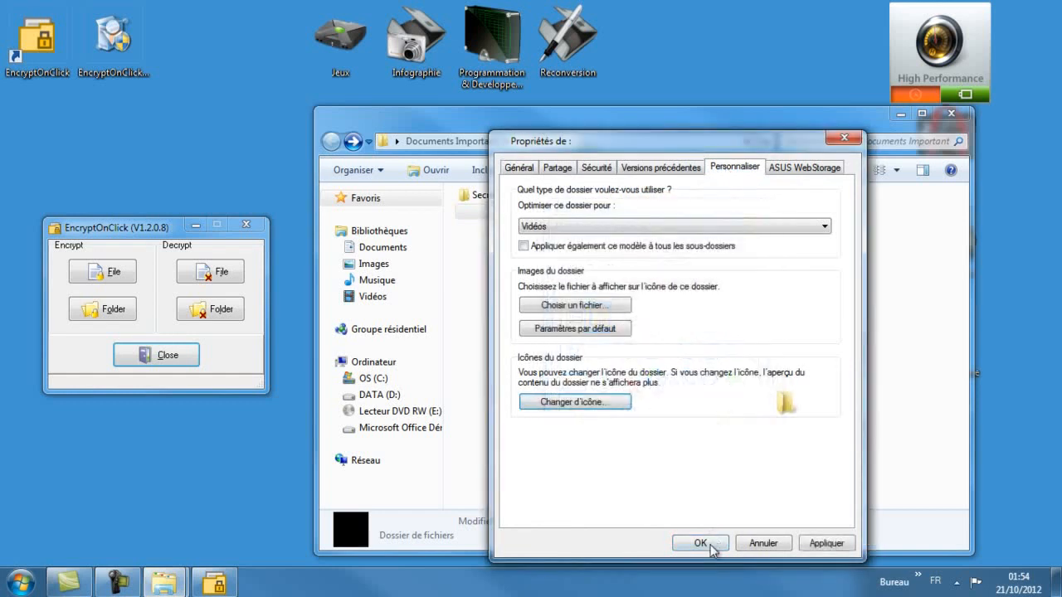
click(700, 543)
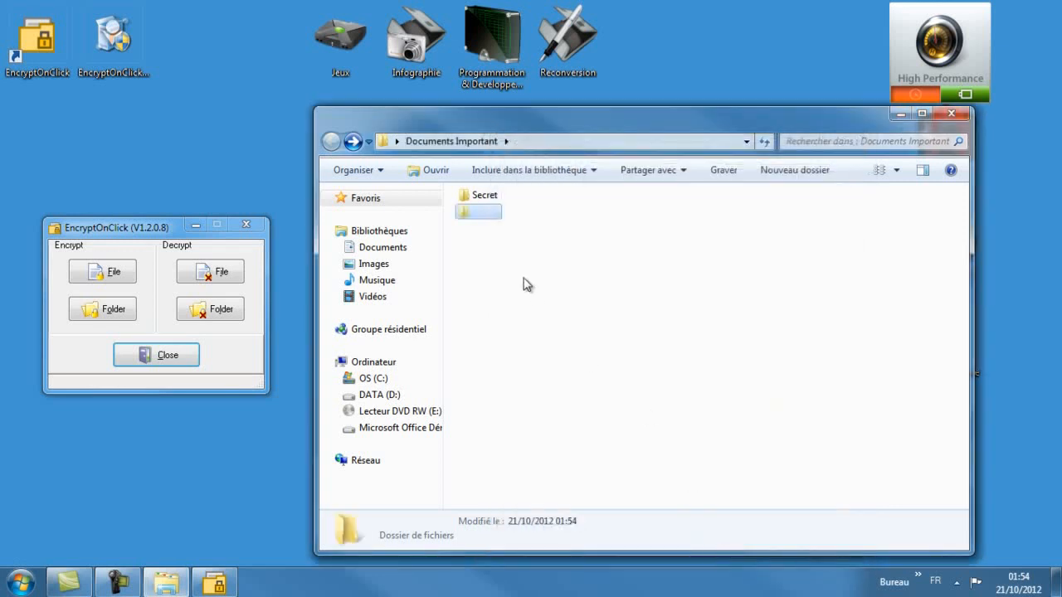
- Rename the unnamed folder as Factures, and open the Secret folder to check it before returning to Documents Important
right_click(480, 218)
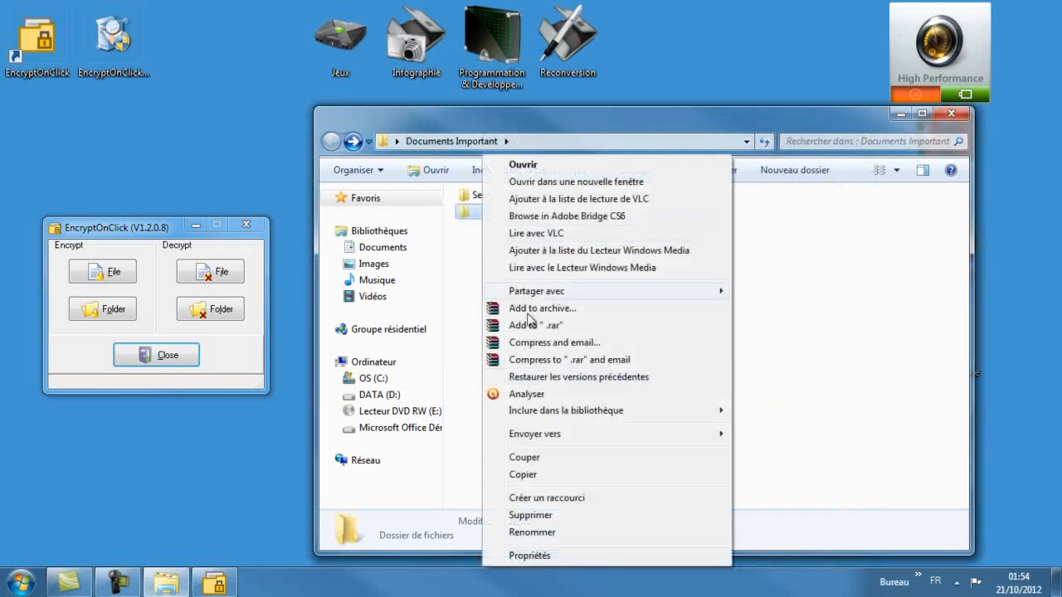
click(565, 534)
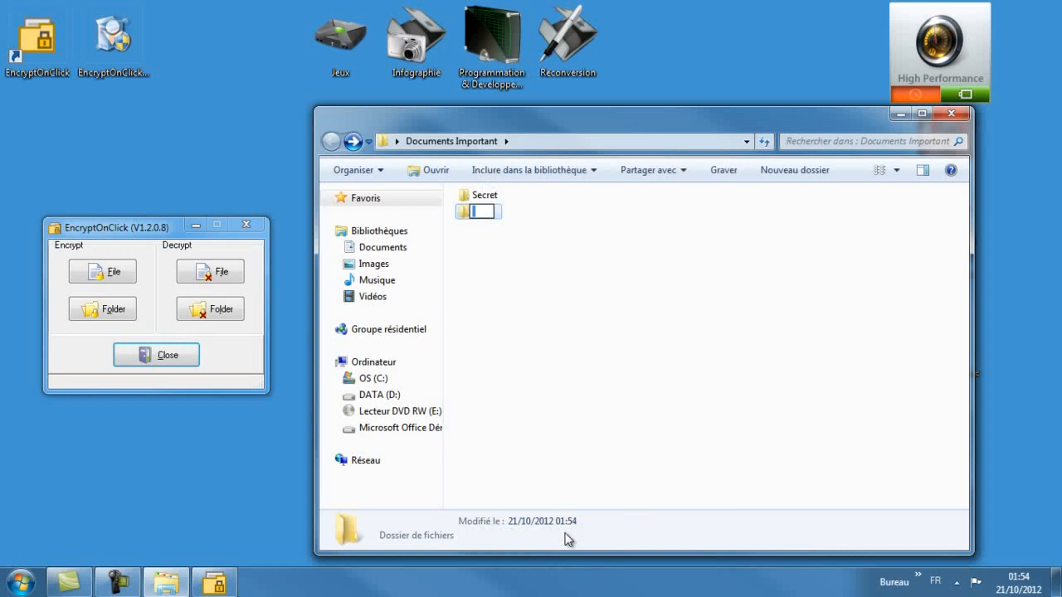
text(Factures)
click(568, 444)
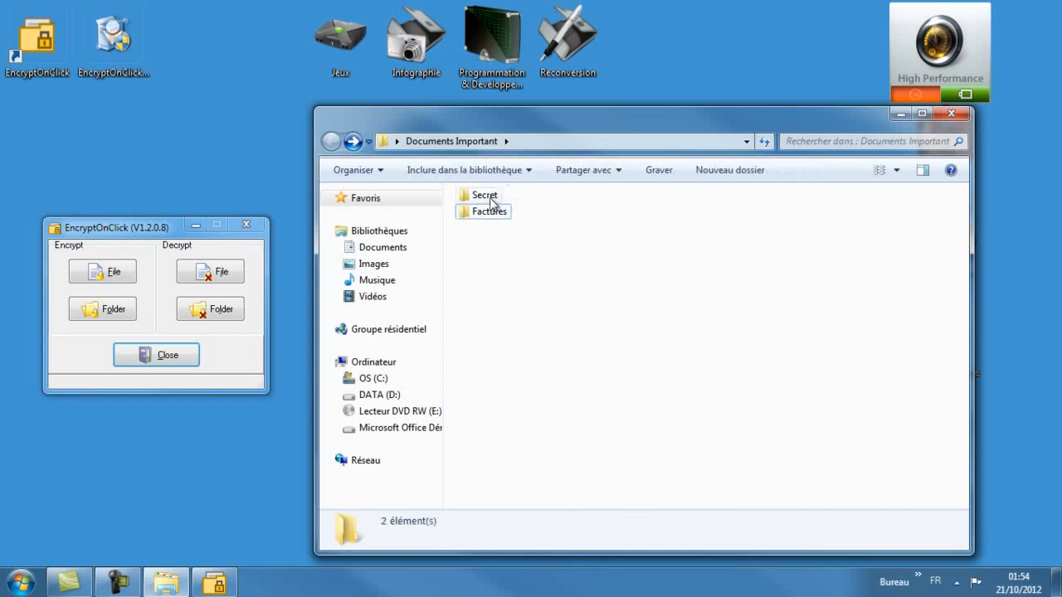
double_click(490, 198)
click(332, 142)
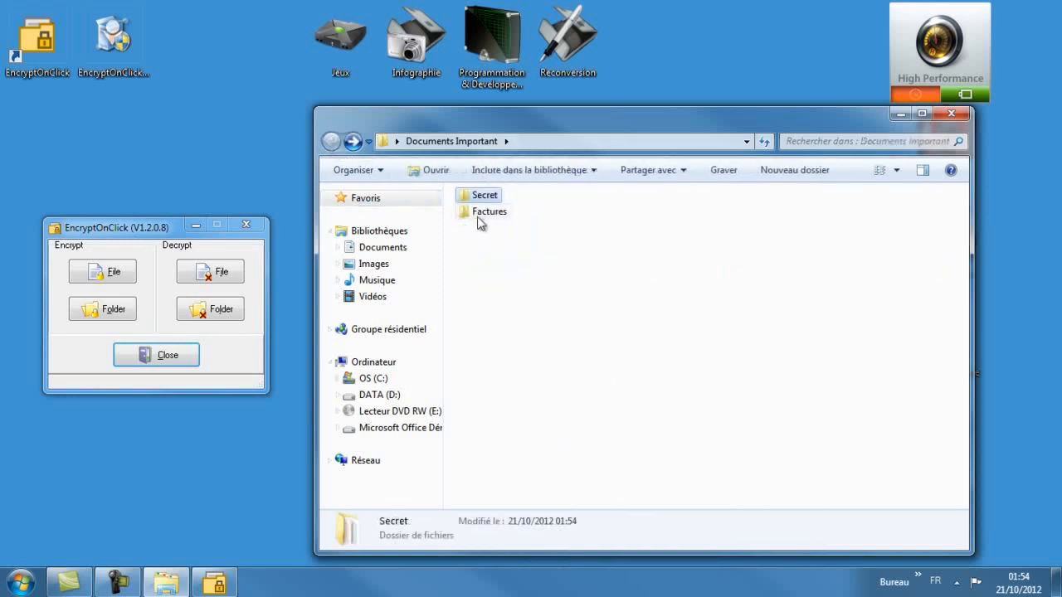